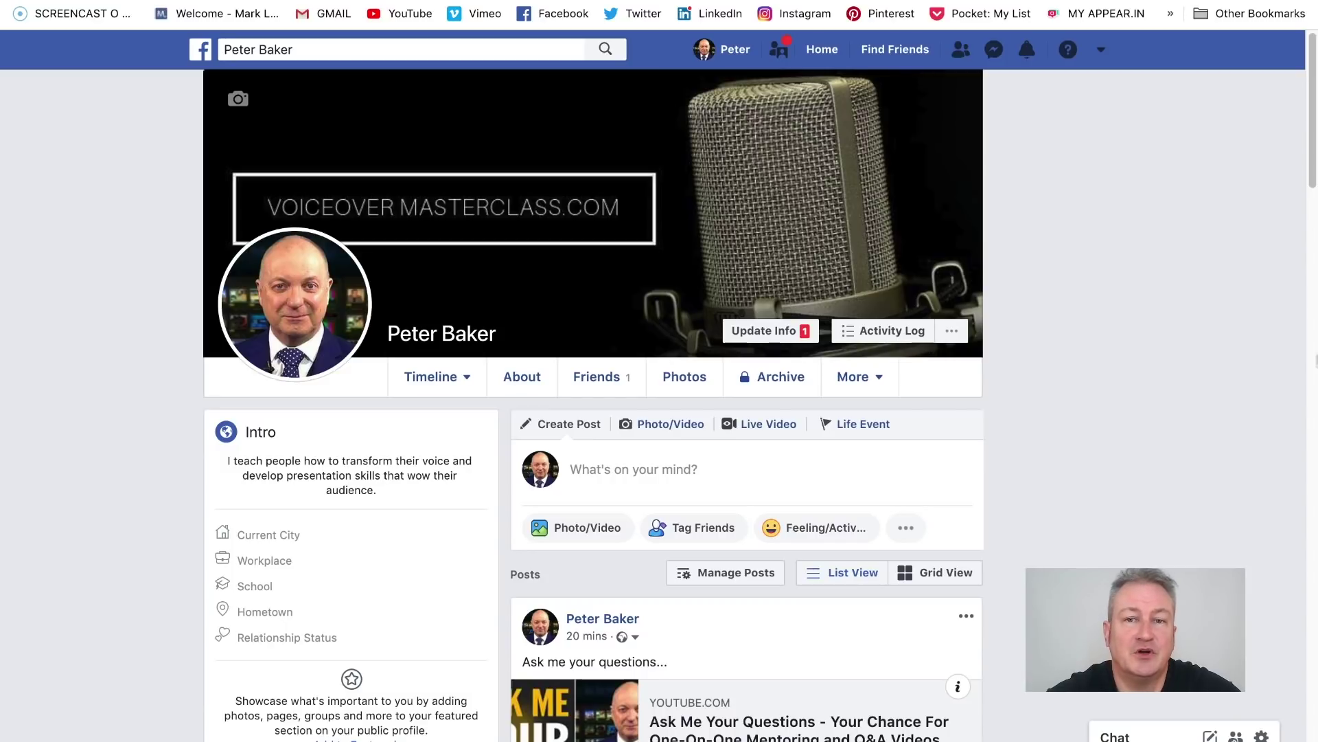
# Step: Open the linked YouTube video from the Facebook post and pause its playback
pyautogui.scroll(-3, 1126, 364)
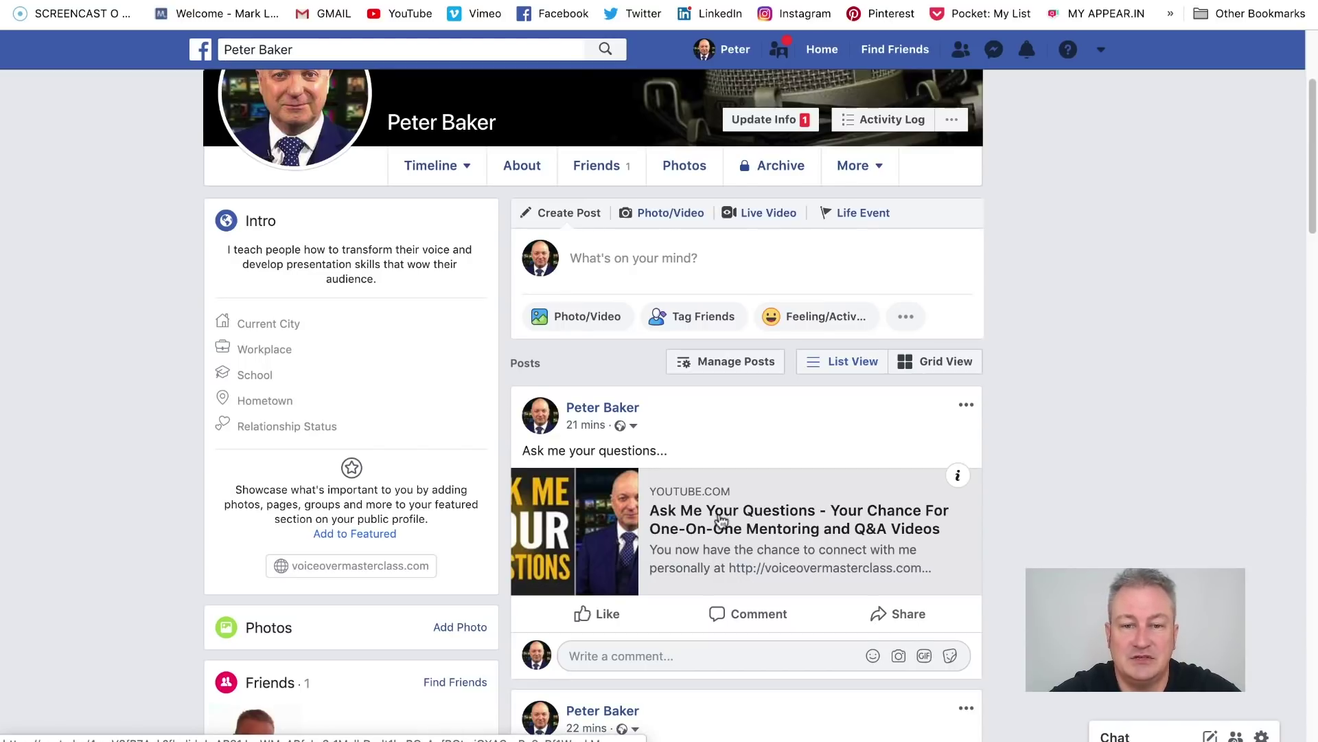
pyautogui.scroll(-5, 715, 520)
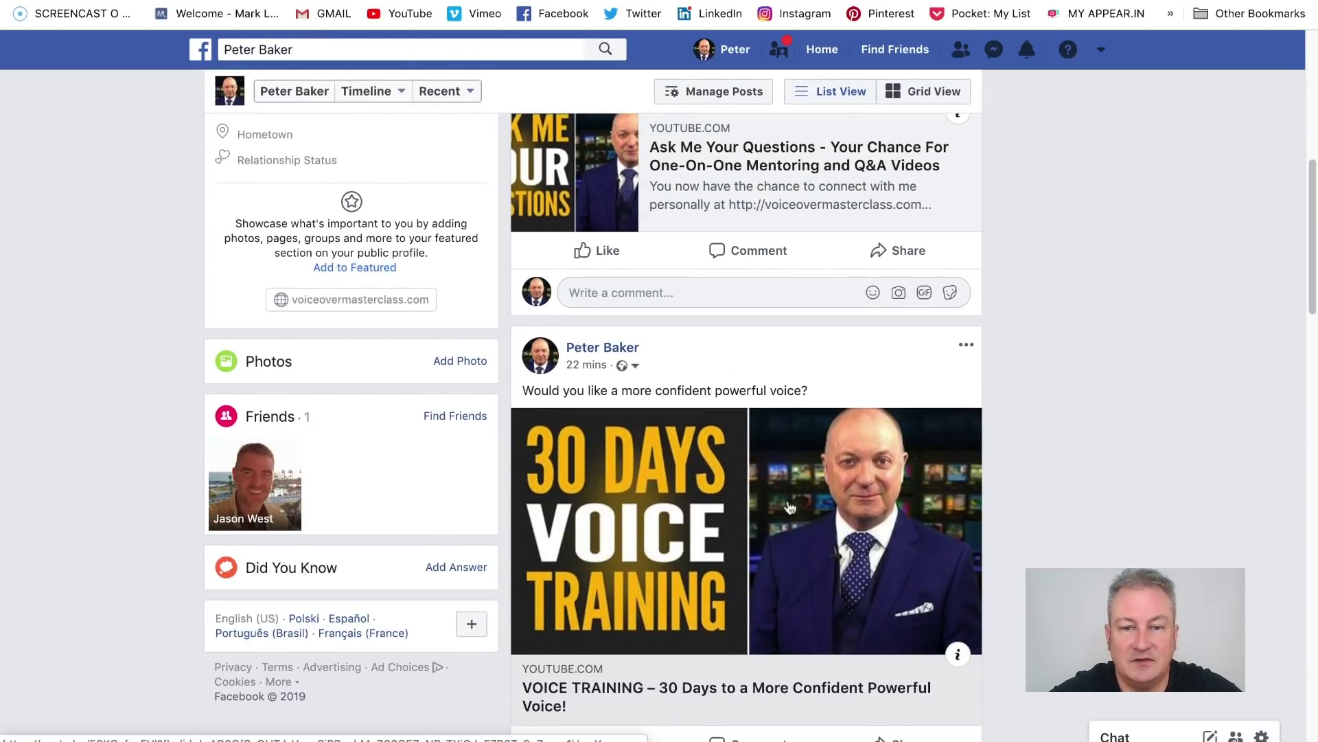
pyautogui.scroll(-1, 759, 495)
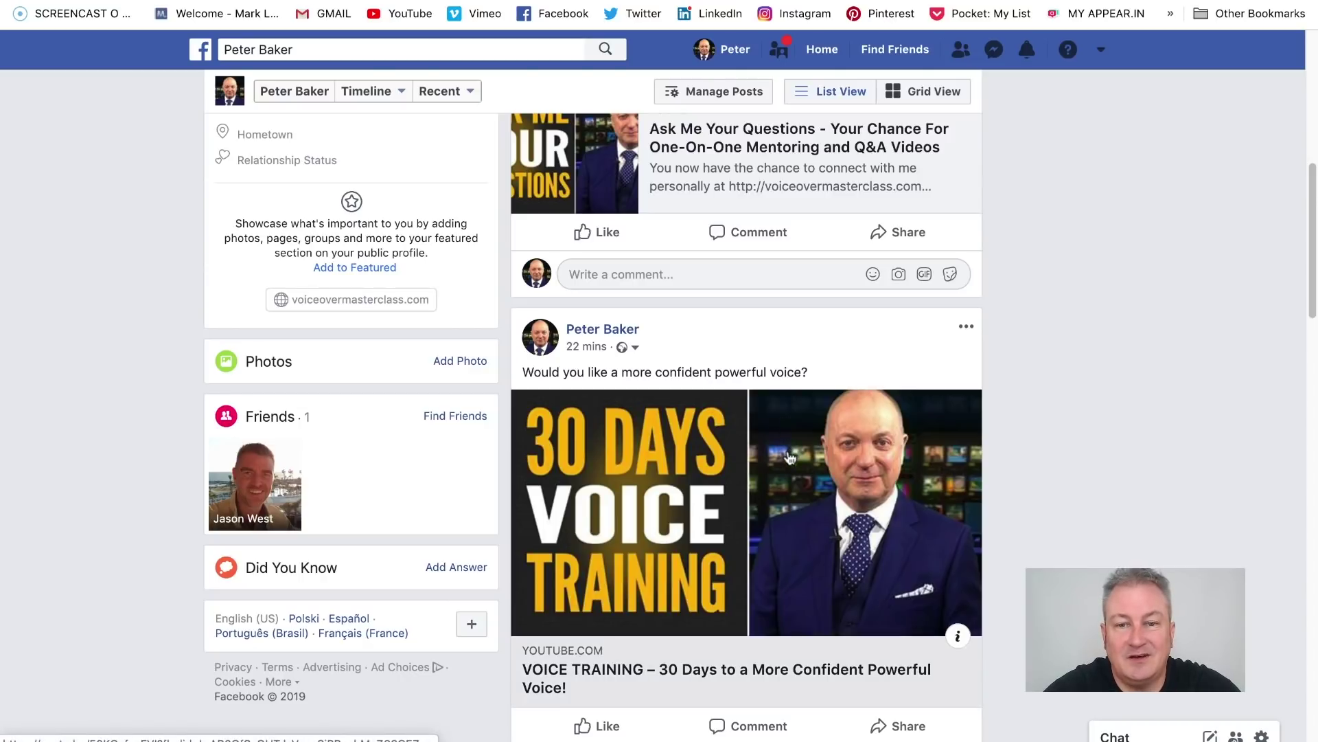
pyautogui.click(789, 458)
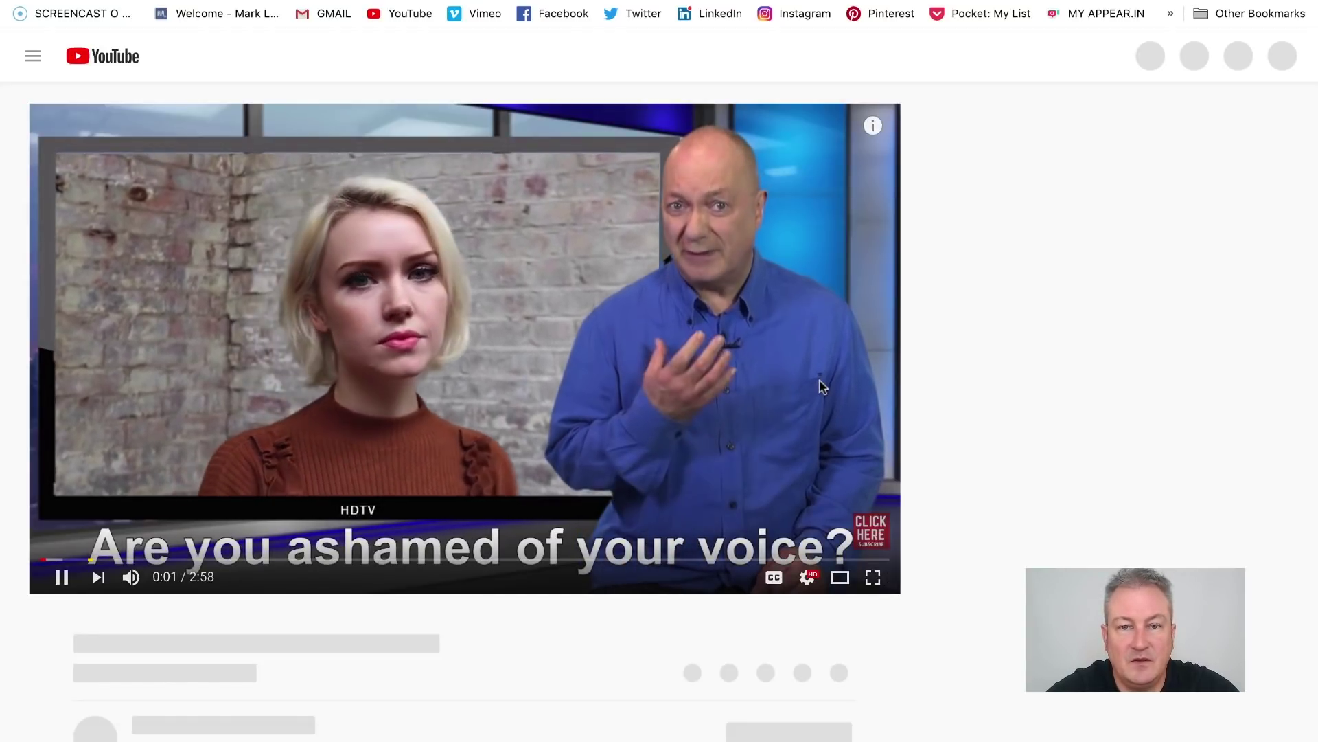
pyautogui.click(61, 577)
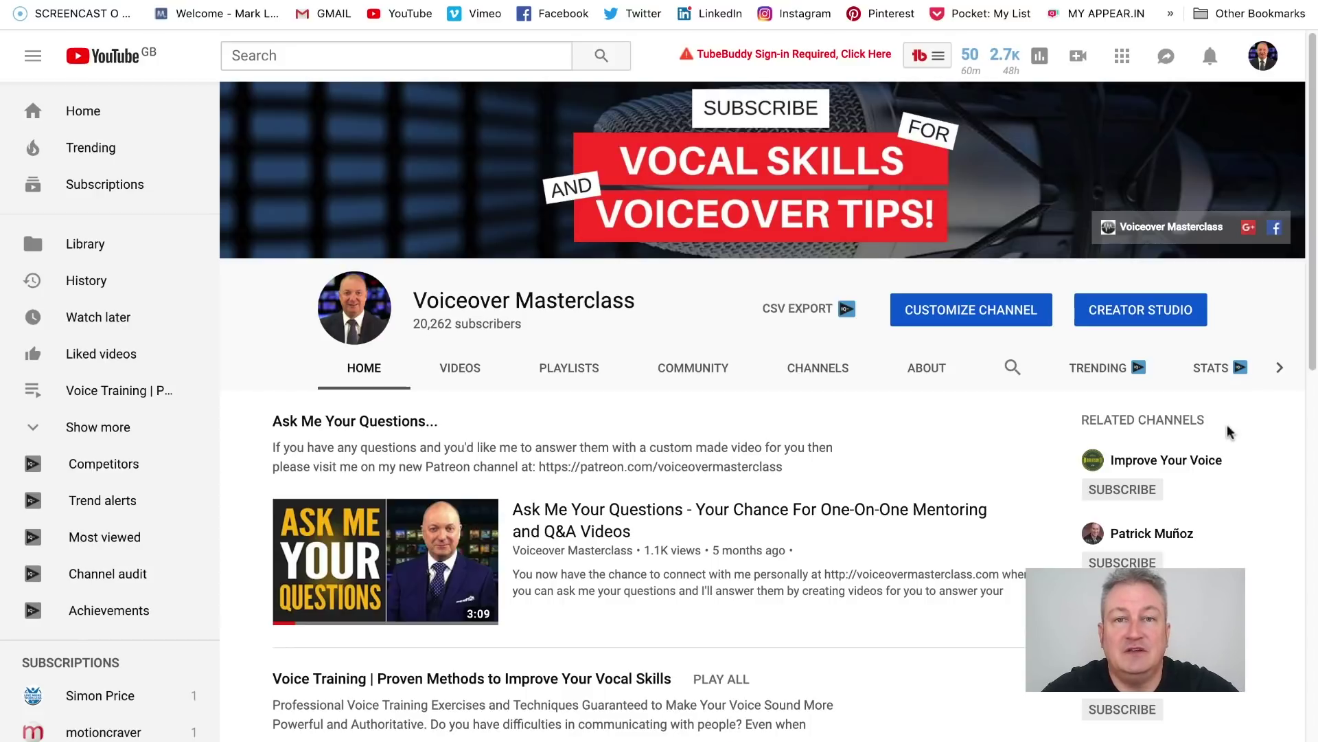
# Step: Browse the Voice Training row and open 'How To Improve Your Voice Fast With Peter Baker'
pyautogui.scroll(-1, 1003, 429)
pyautogui.scroll(-3, 1002, 428)
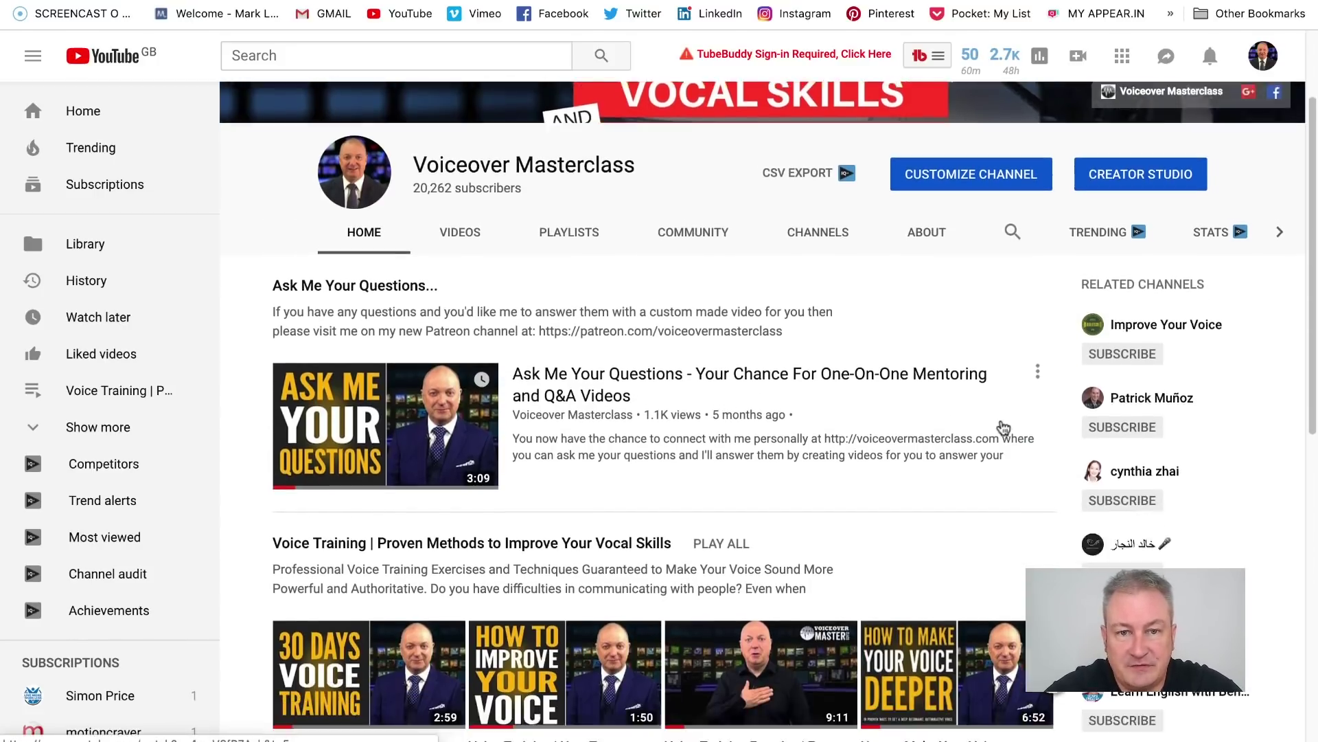
pyautogui.scroll(-1, 962, 376)
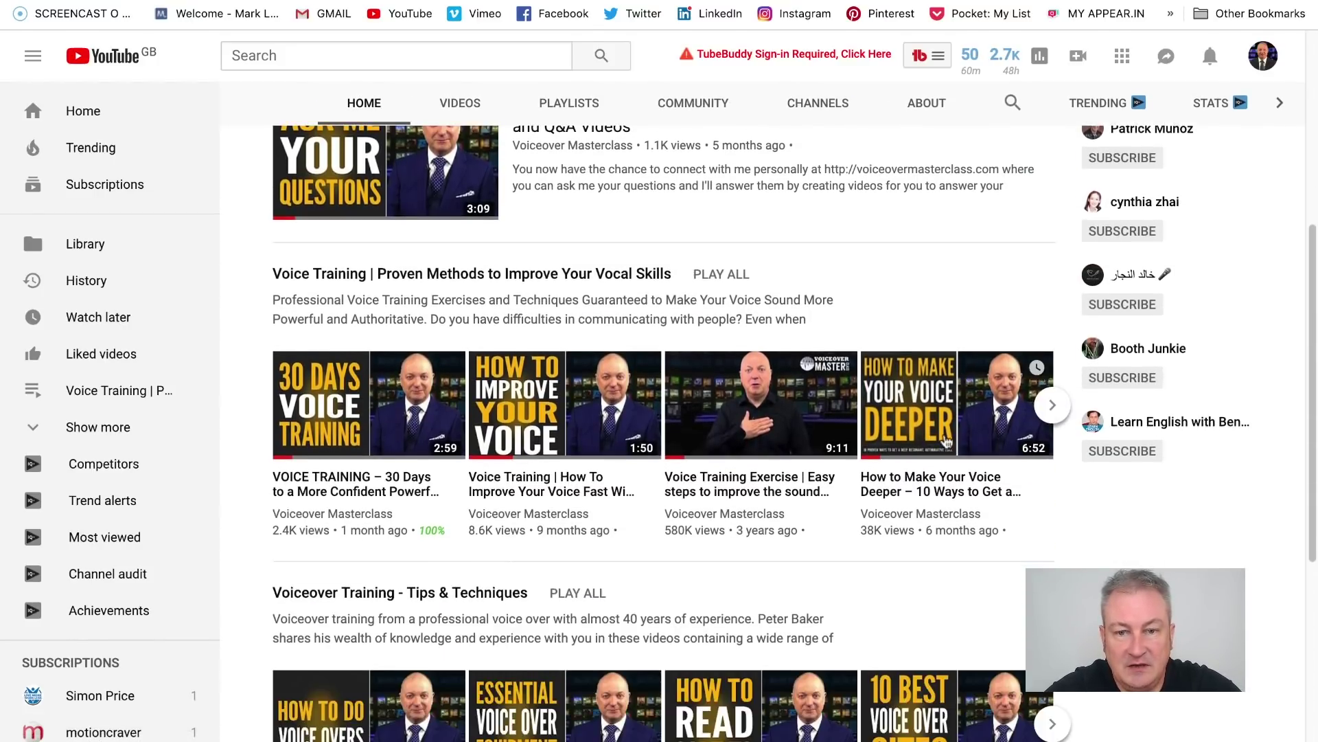
pyautogui.click(1052, 405)
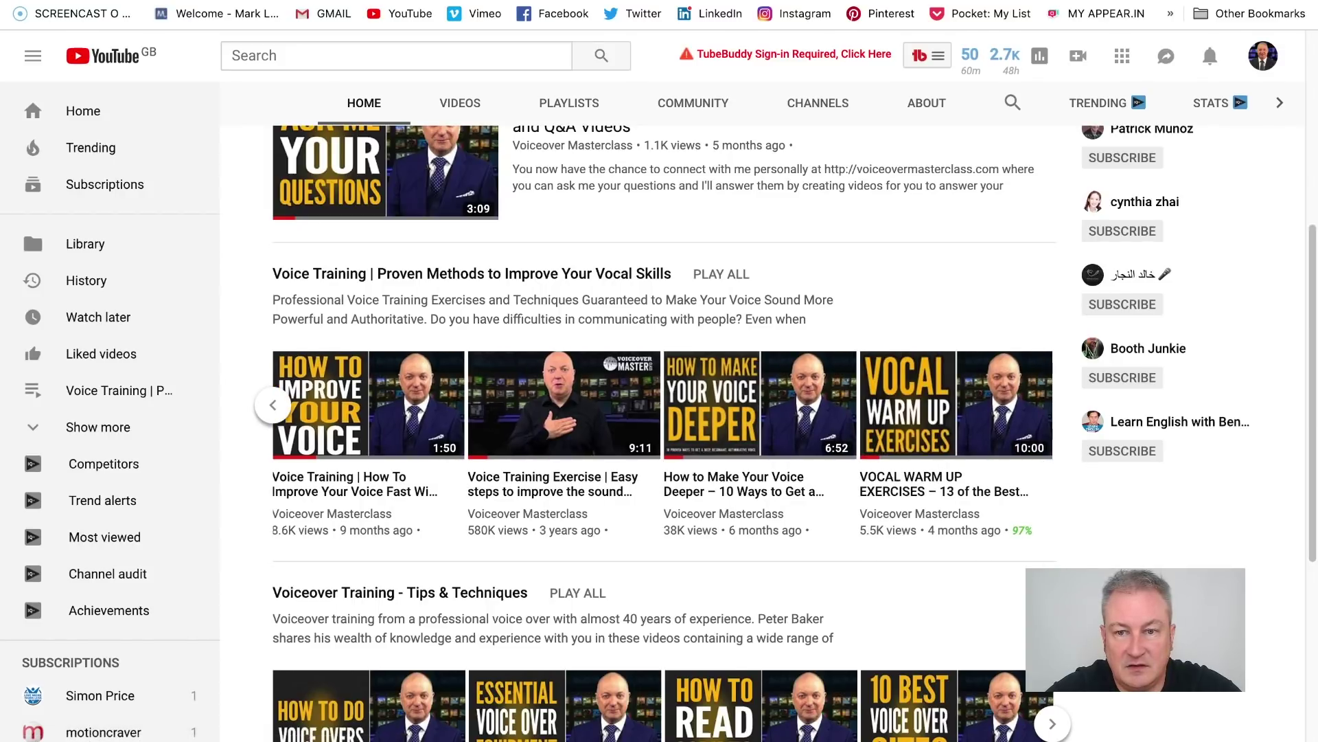
pyautogui.scroll(-1, 979, 562)
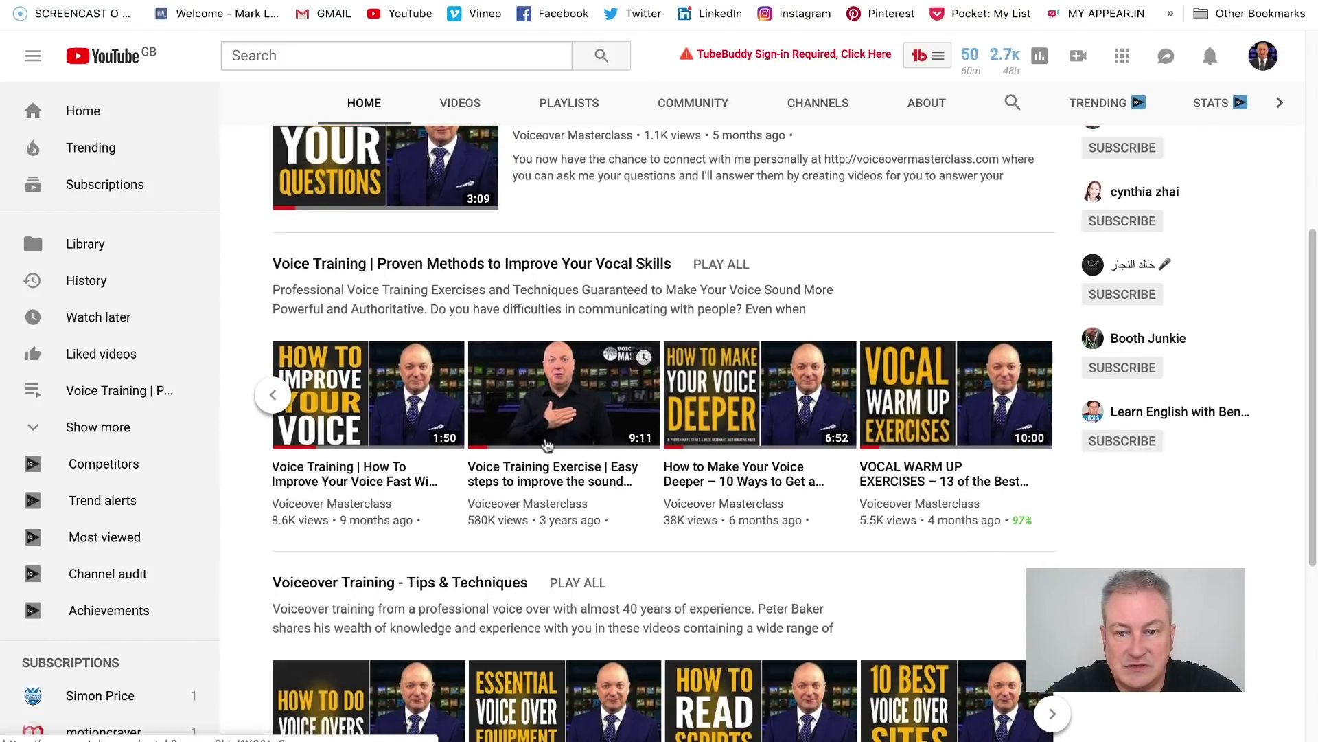
pyautogui.click(273, 395)
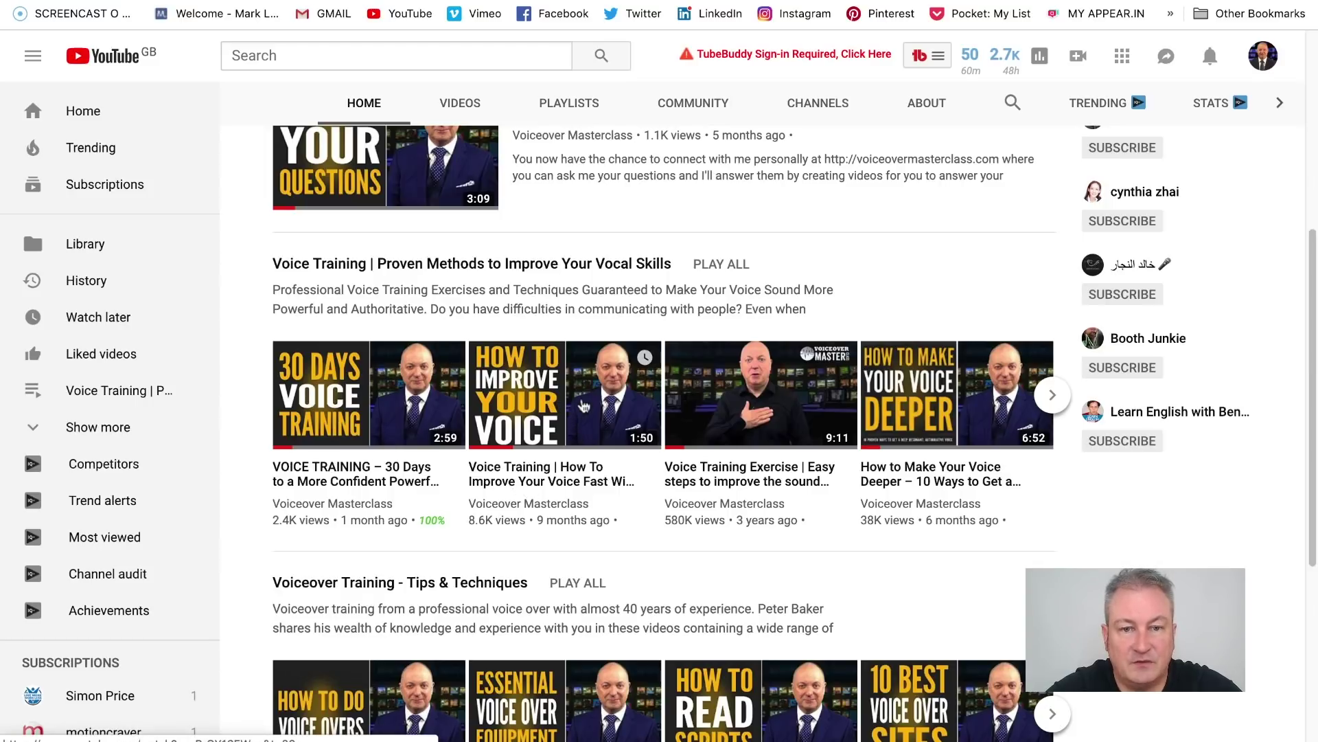
pyautogui.click(583, 405)
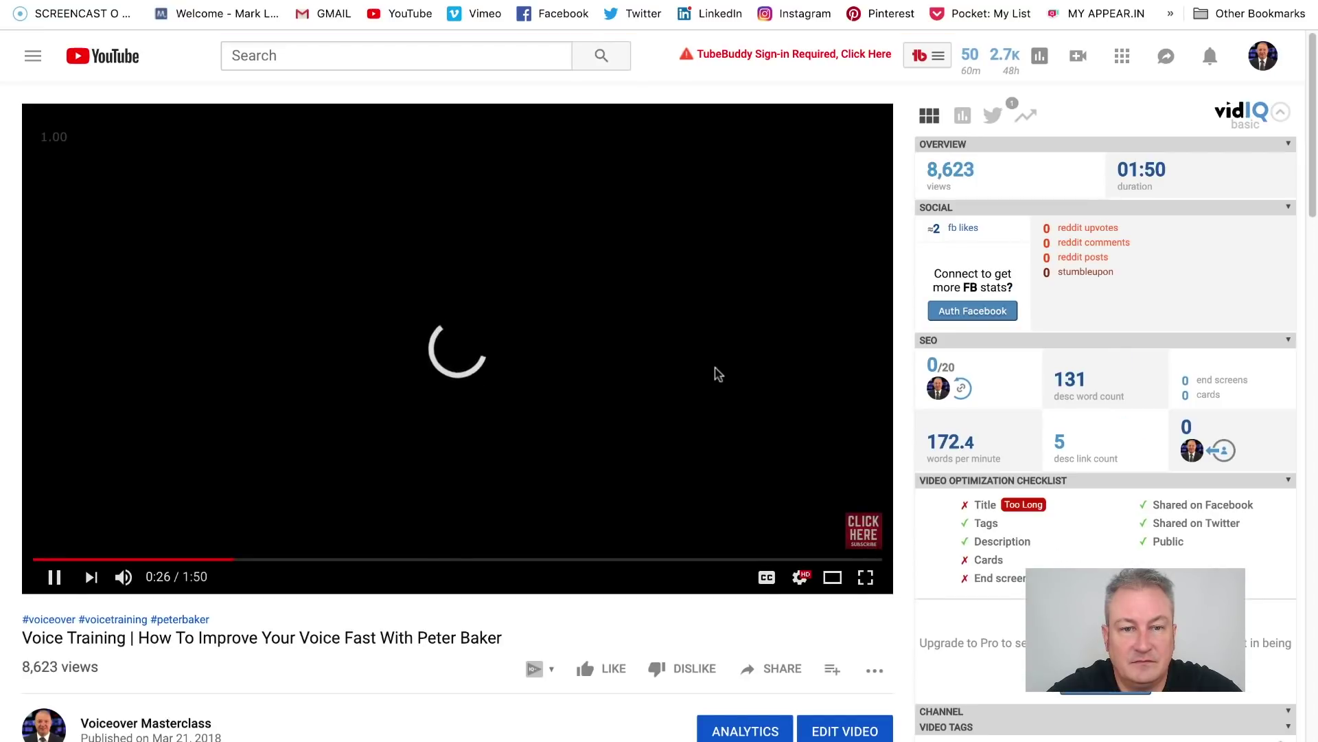
# Step: Pause the How To Improve Your Voice video and go to its Creator Studio edit page
pyautogui.click(54, 577)
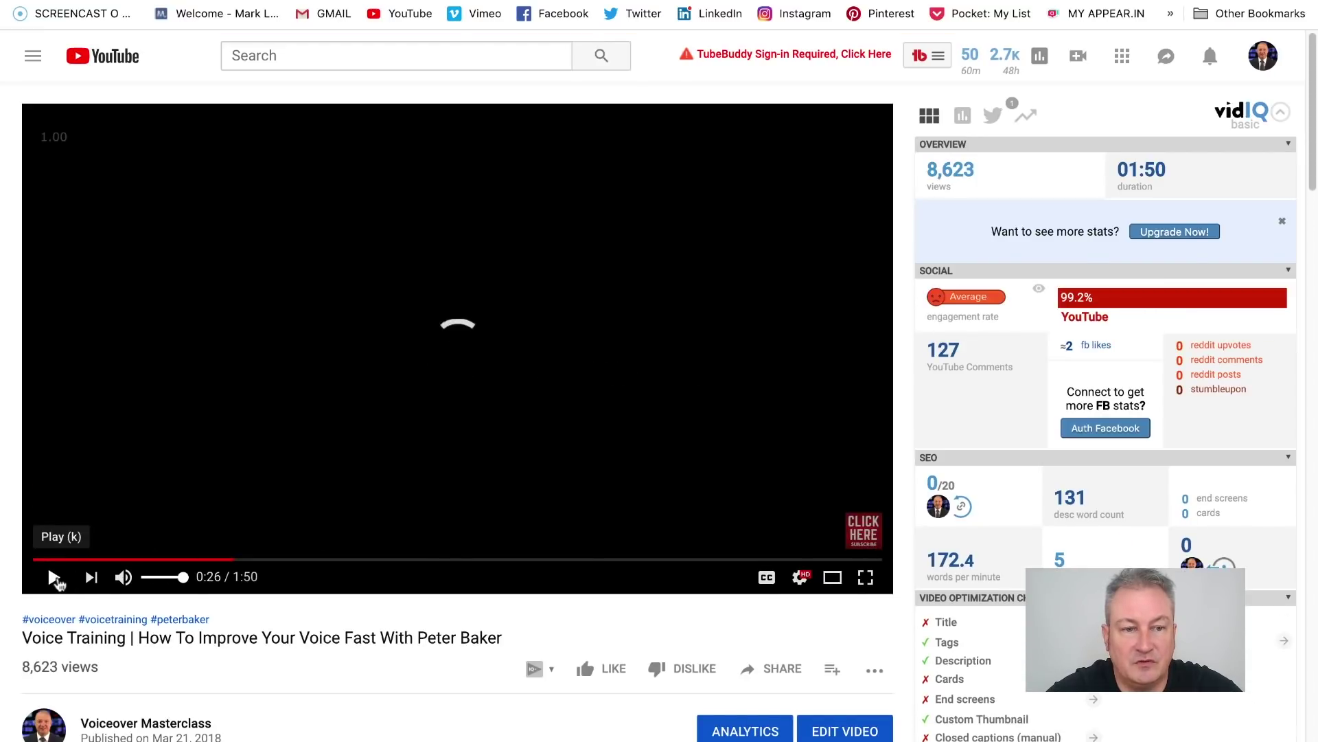
pyautogui.scroll(-1, 783, 495)
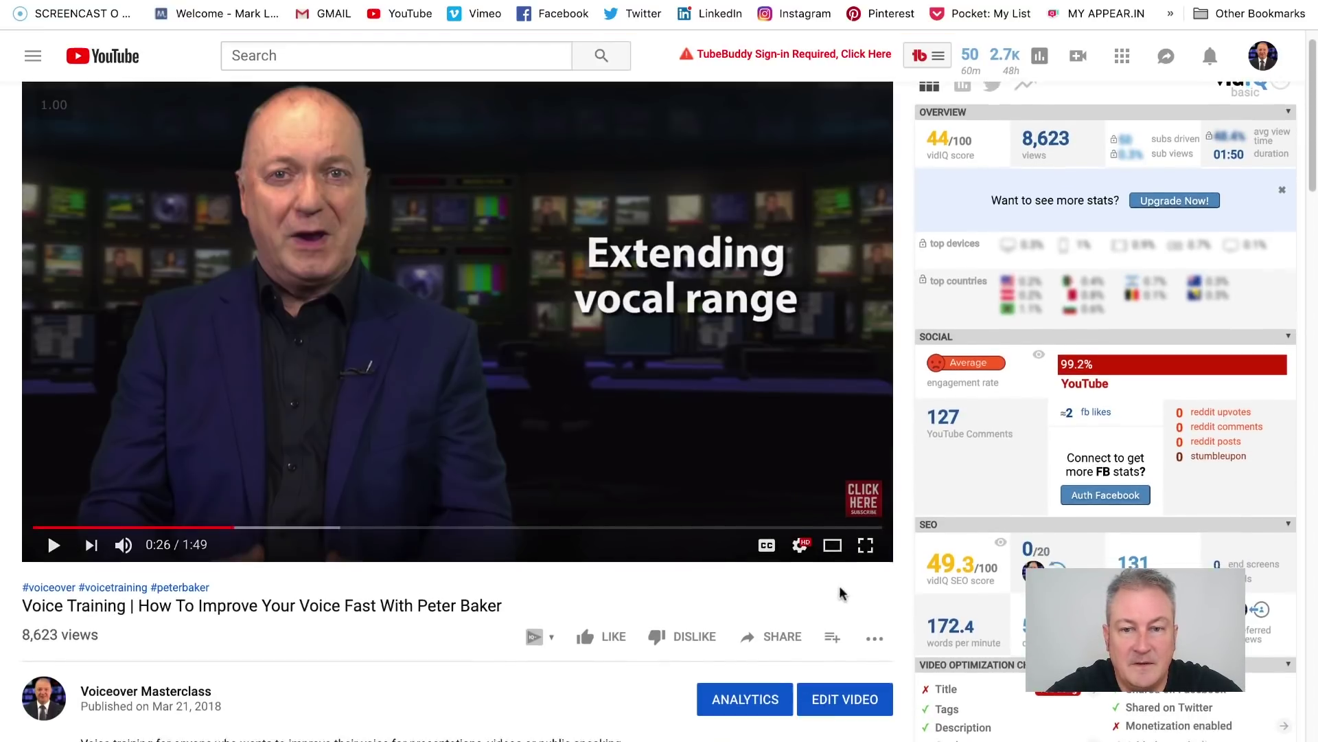
pyautogui.scroll(-1, 842, 591)
pyautogui.click(852, 668)
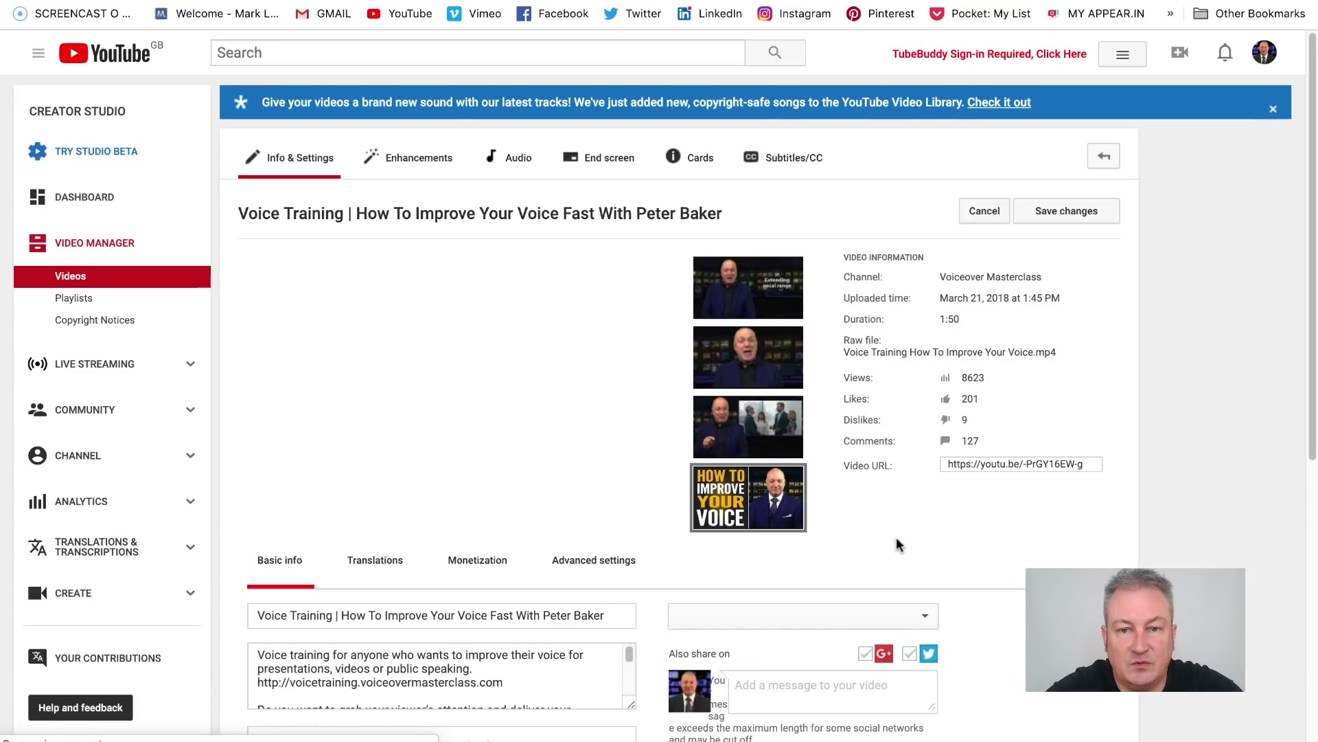
pyautogui.moveTo(1092, 465); pyautogui.dragTo(950, 465)
pyautogui.rightClick(952, 465)
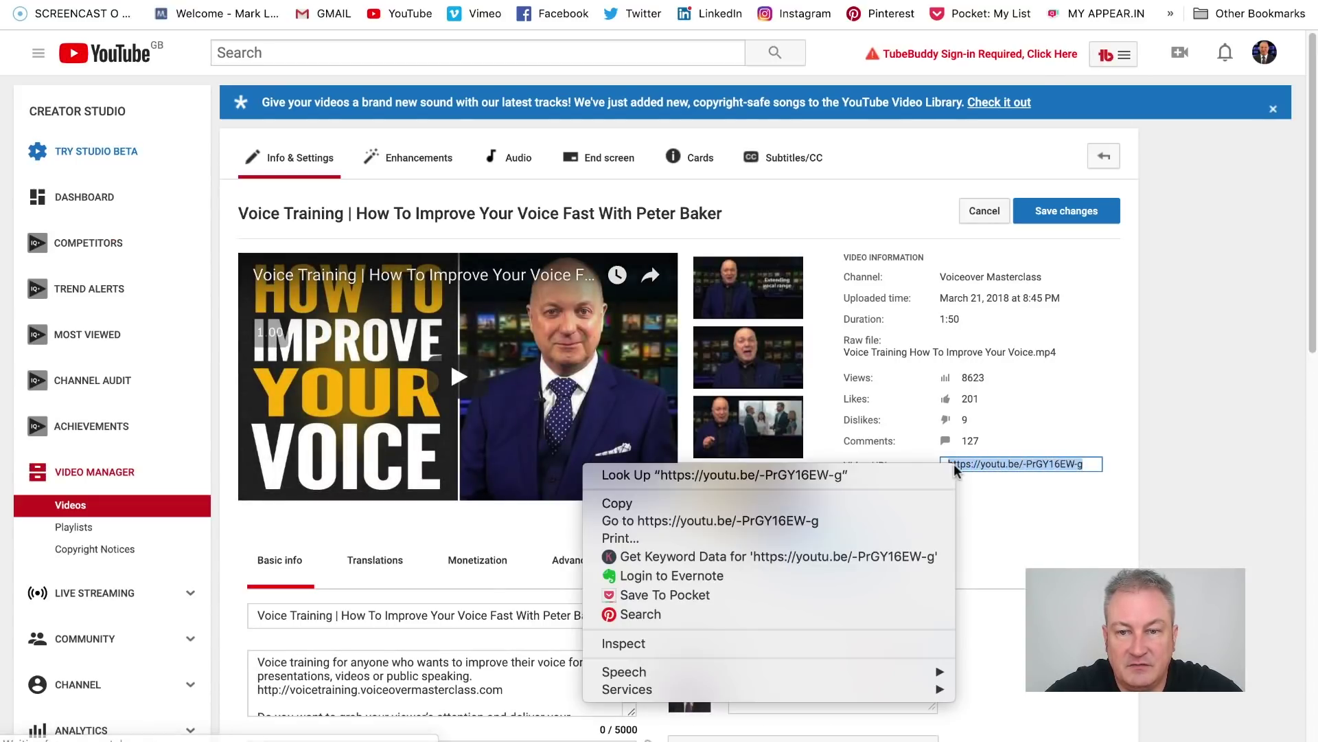
pyautogui.click(857, 499)
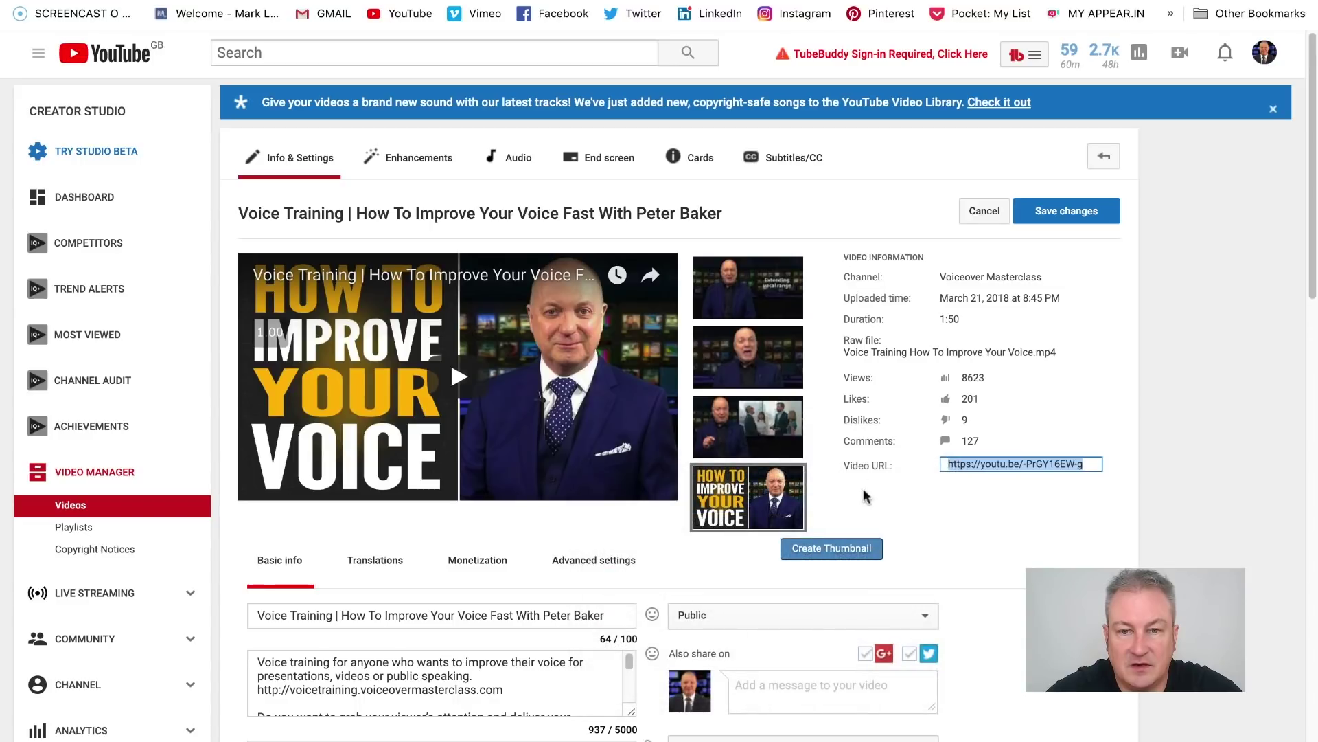
pyautogui.click(603, 573)
# Step: Uncheck Allow embedding for the video and save the change
pyautogui.scroll(-10, 603, 574)
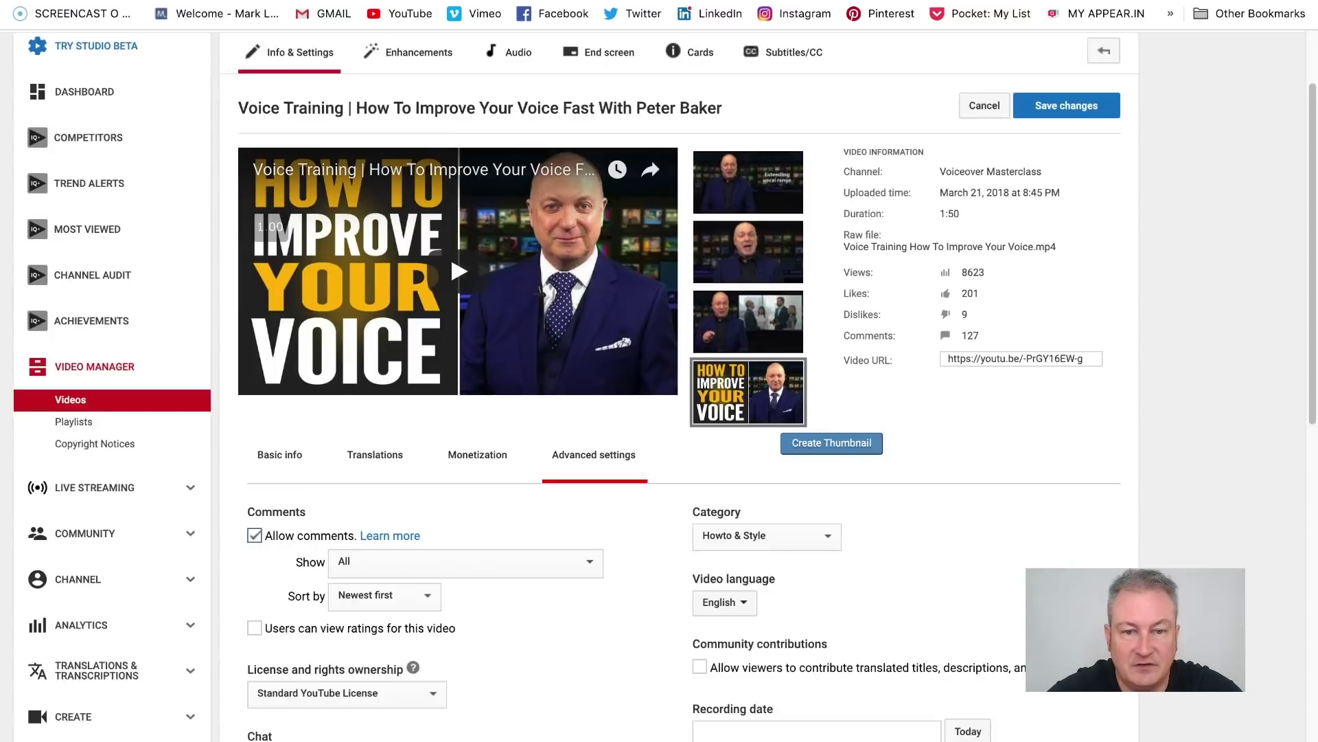
pyautogui.scroll(-1, 653, 503)
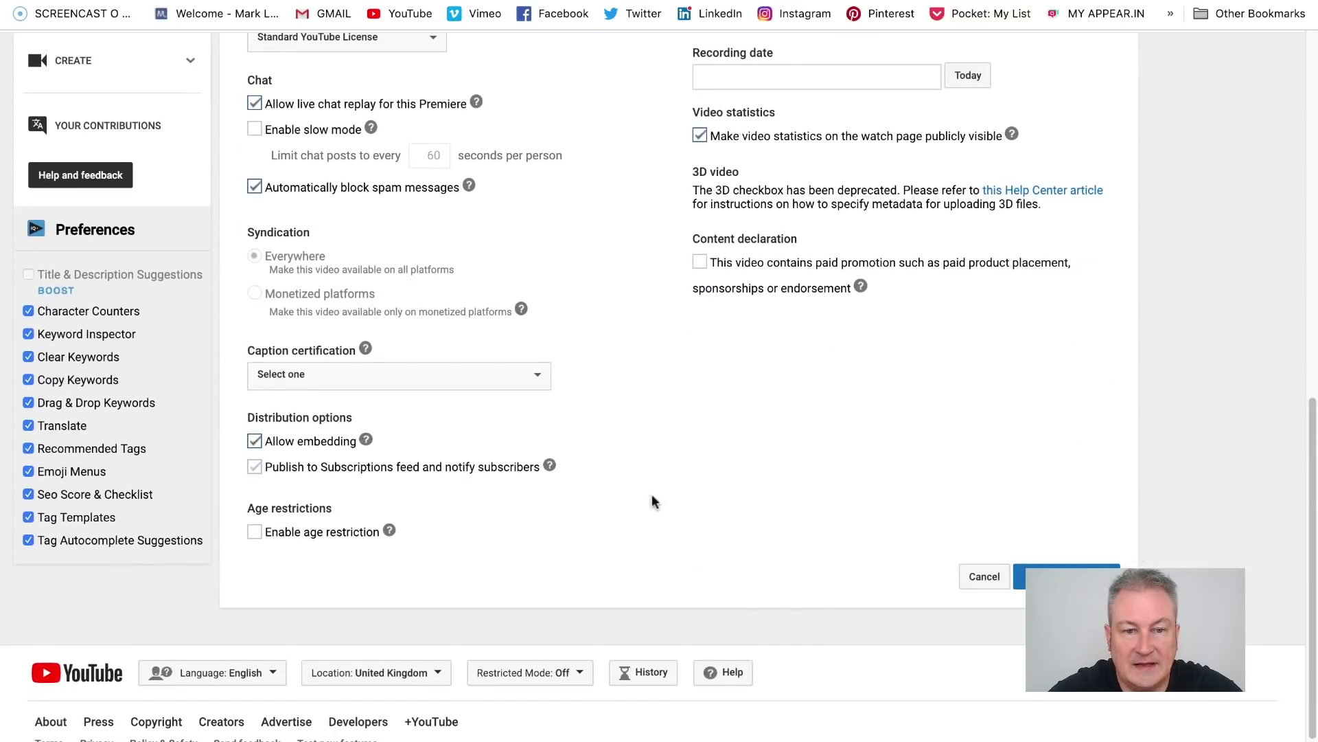
pyautogui.click(257, 445)
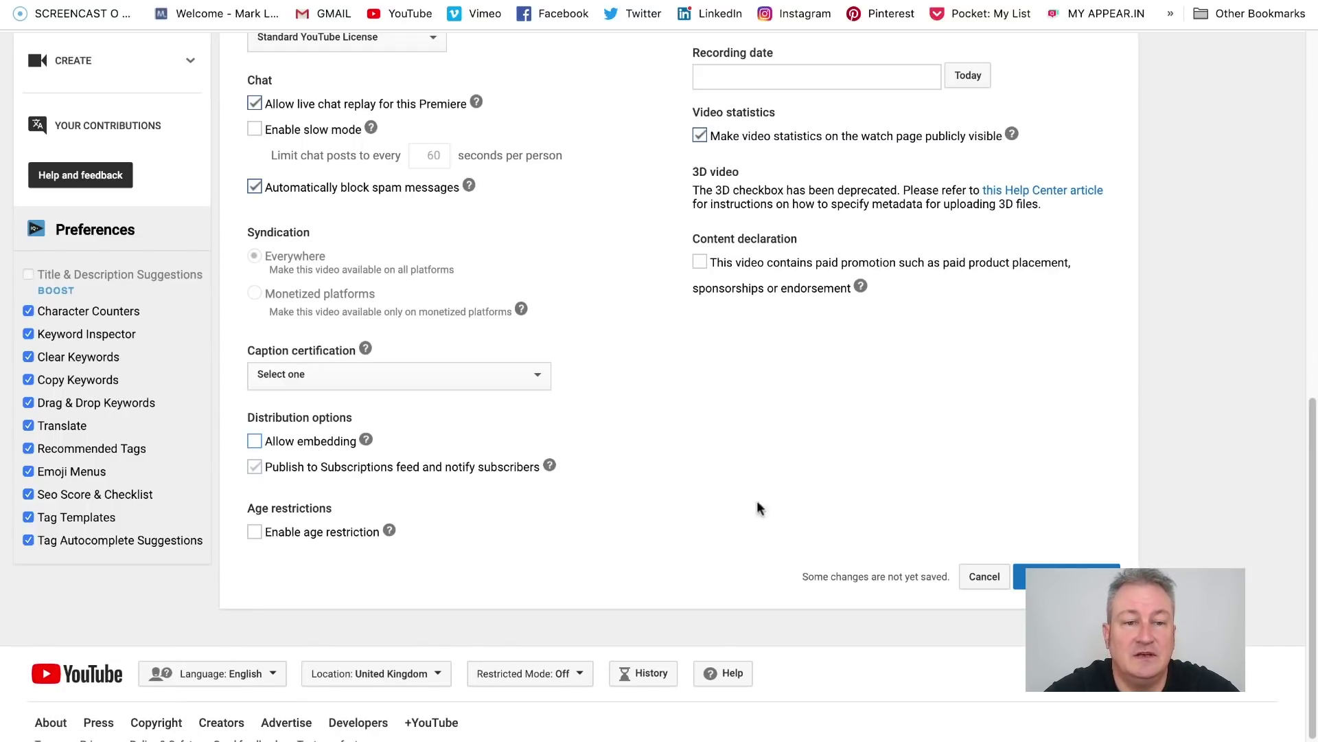
pyautogui.click(1066, 576)
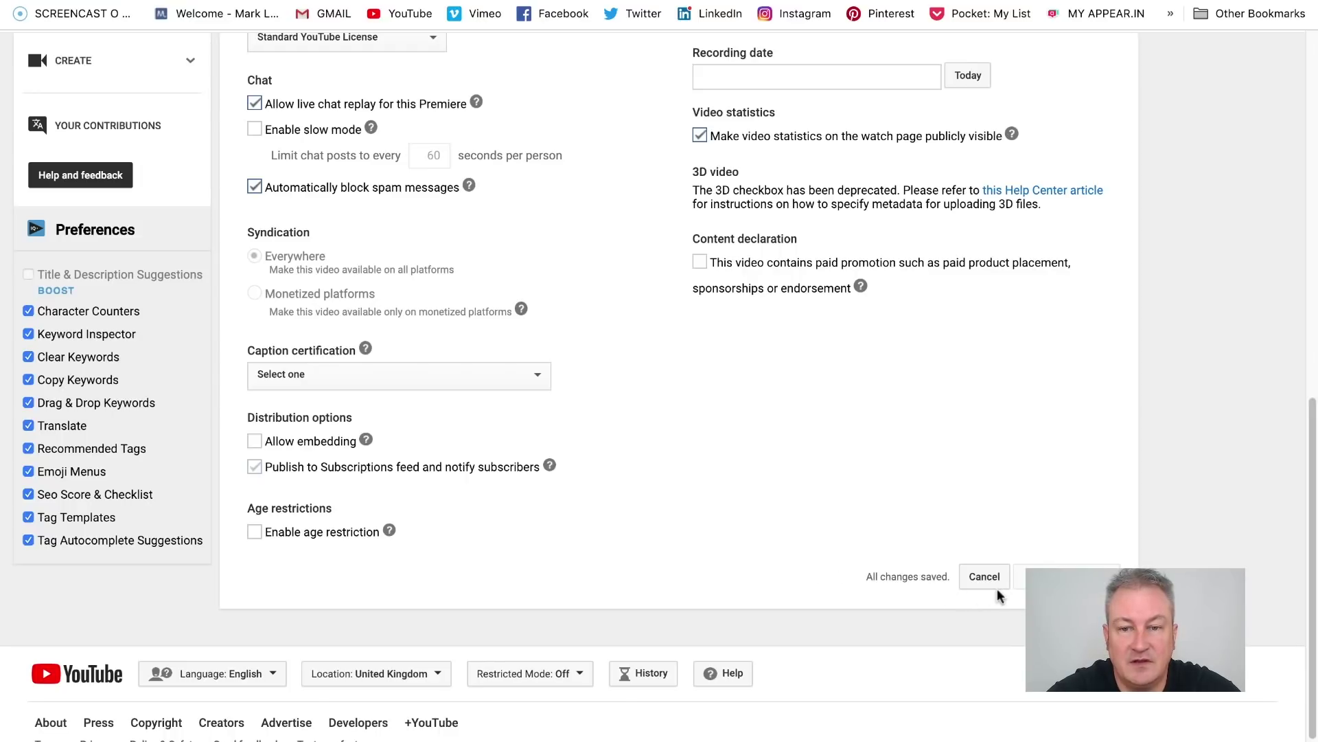
pyautogui.scroll(6, 1073, 440)
pyautogui.scroll(5, 1073, 440)
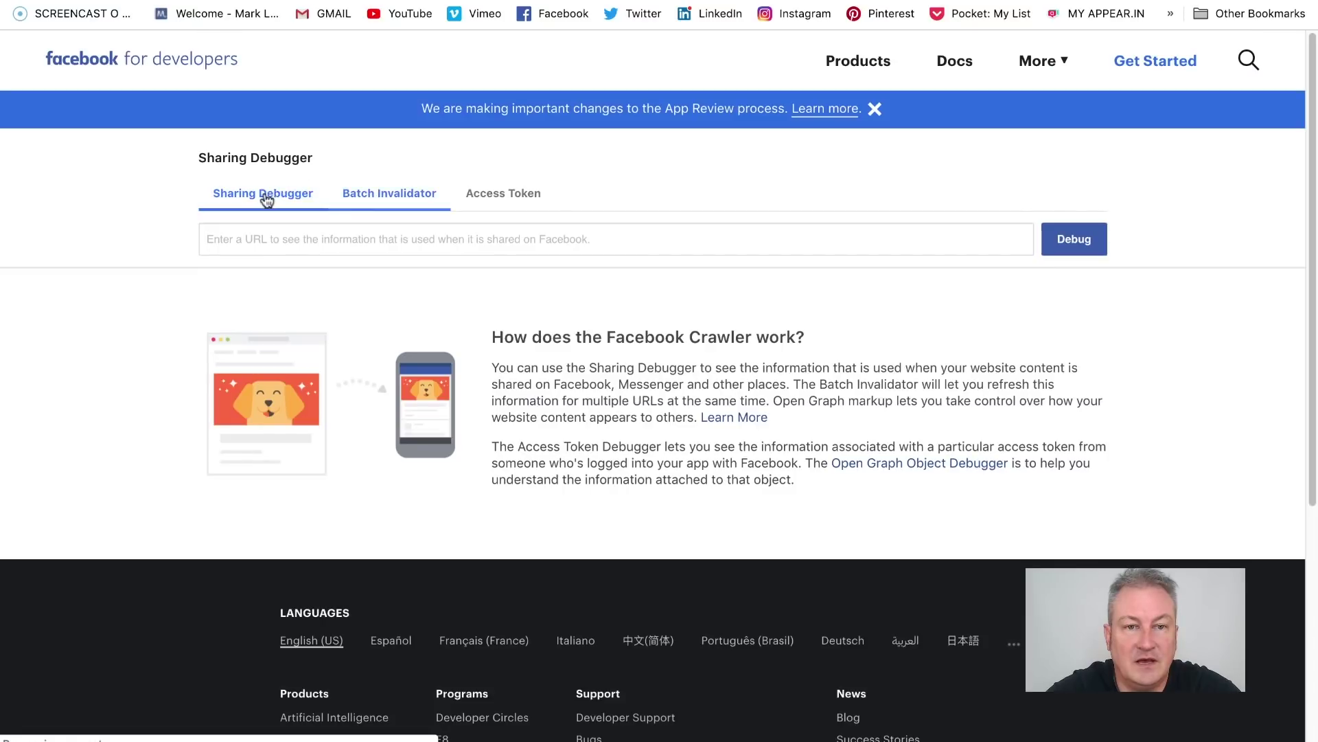
# Step: Debug the pasted video URL in Sharing Debugger and scrape again for a large-thumbnail preview
pyautogui.rightClick(249, 240)
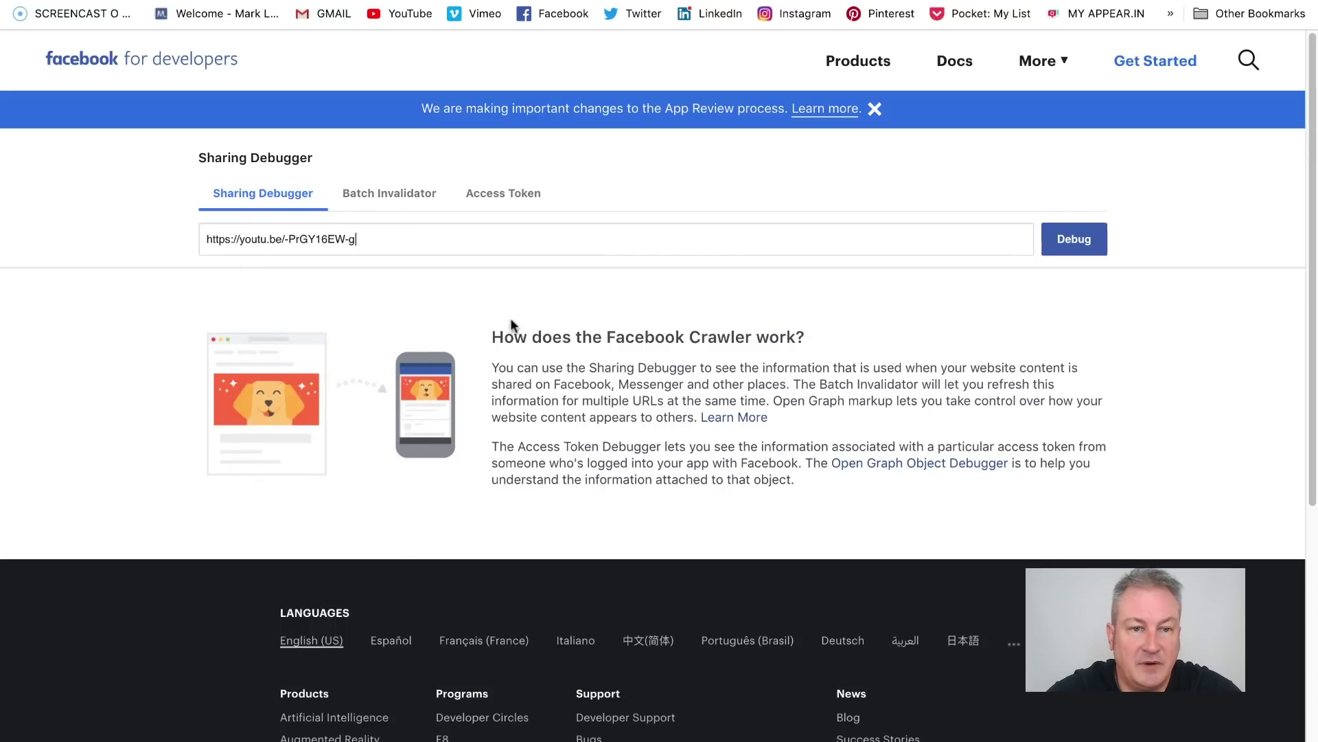
pyautogui.click(1074, 241)
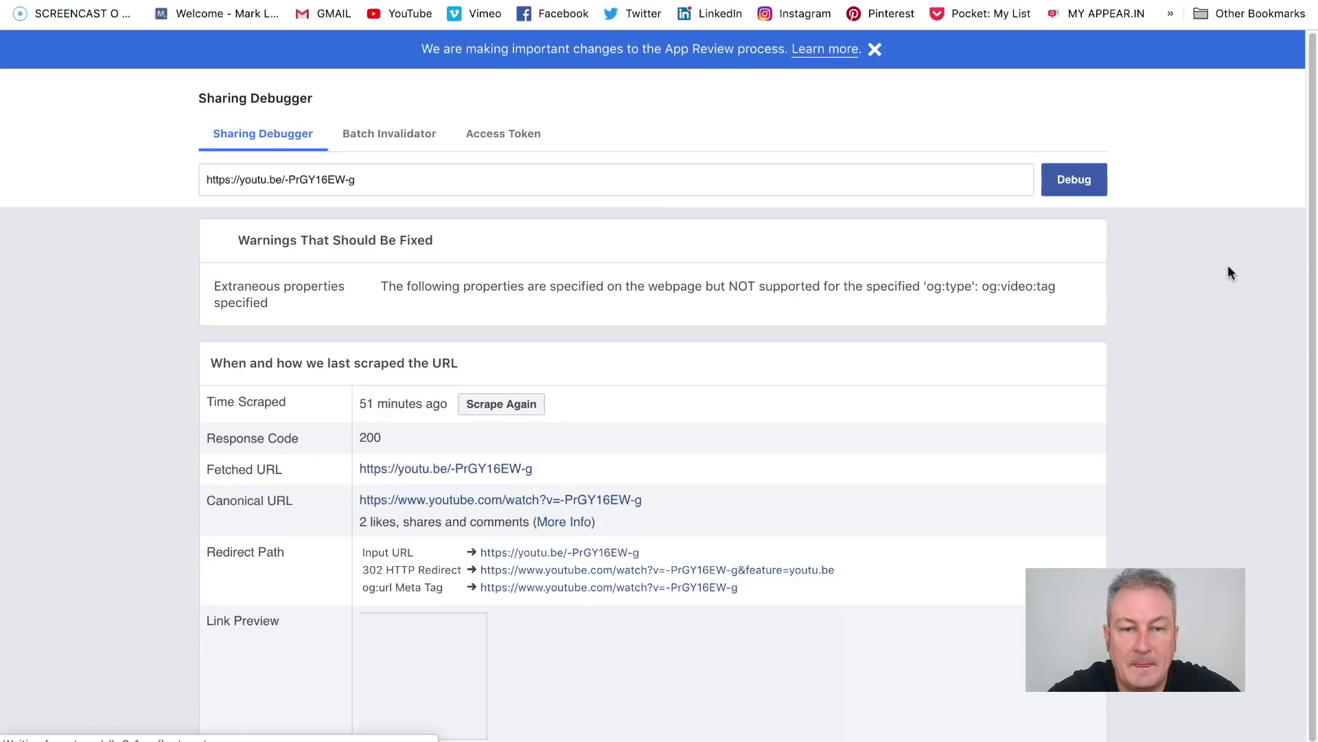
pyautogui.scroll(-3, 1228, 272)
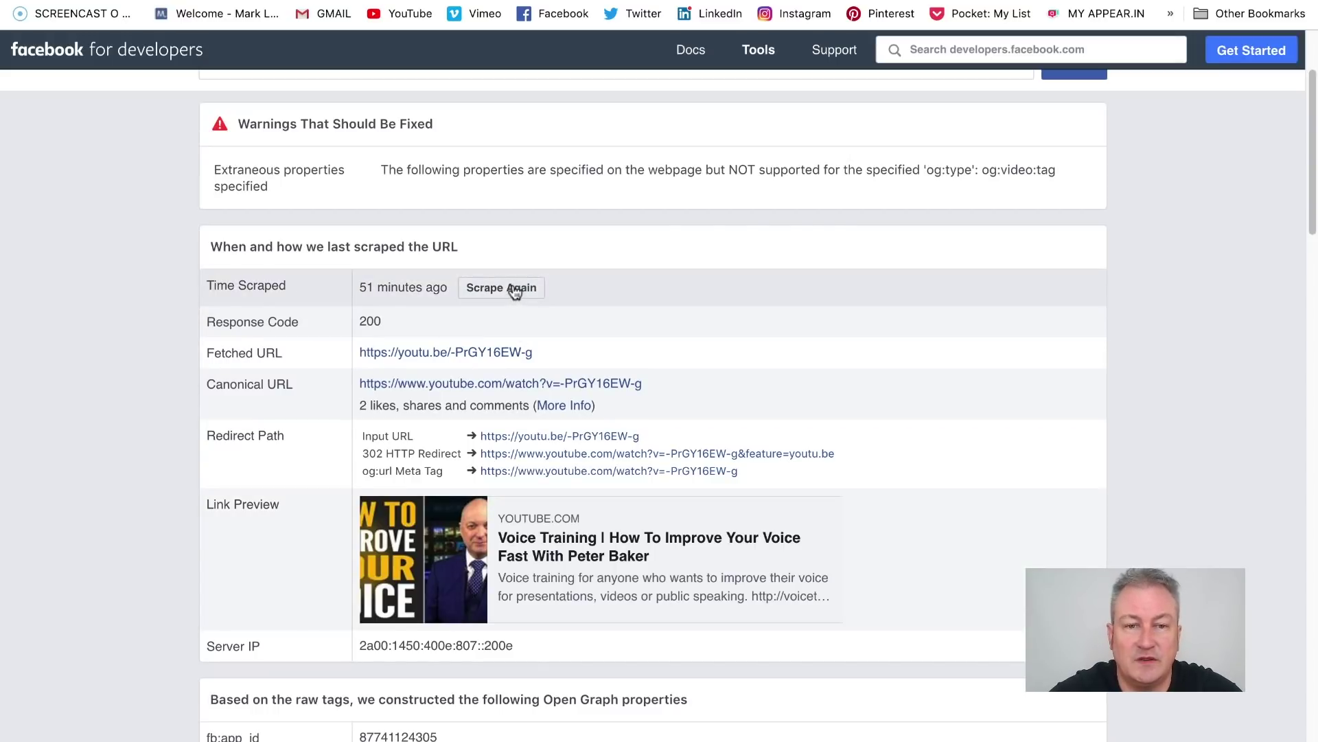
pyautogui.click(515, 288)
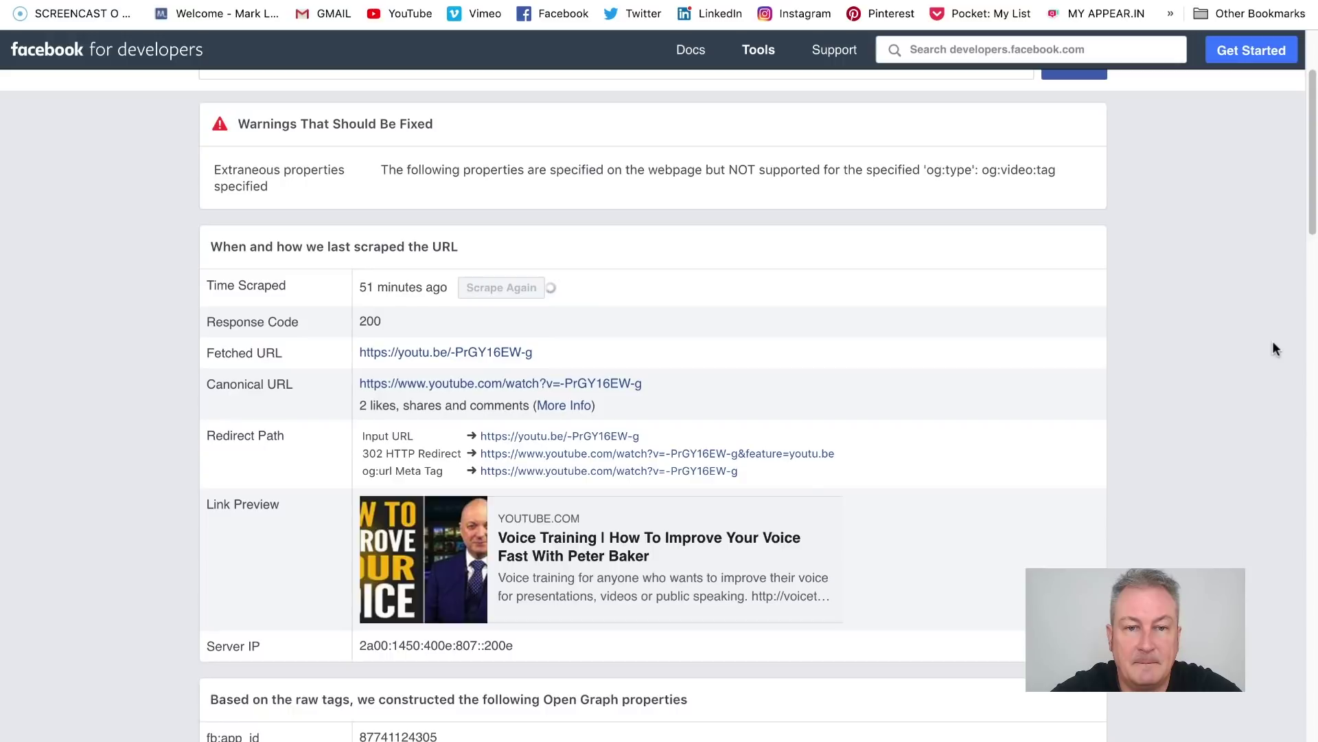
pyautogui.scroll(-1, 1242, 420)
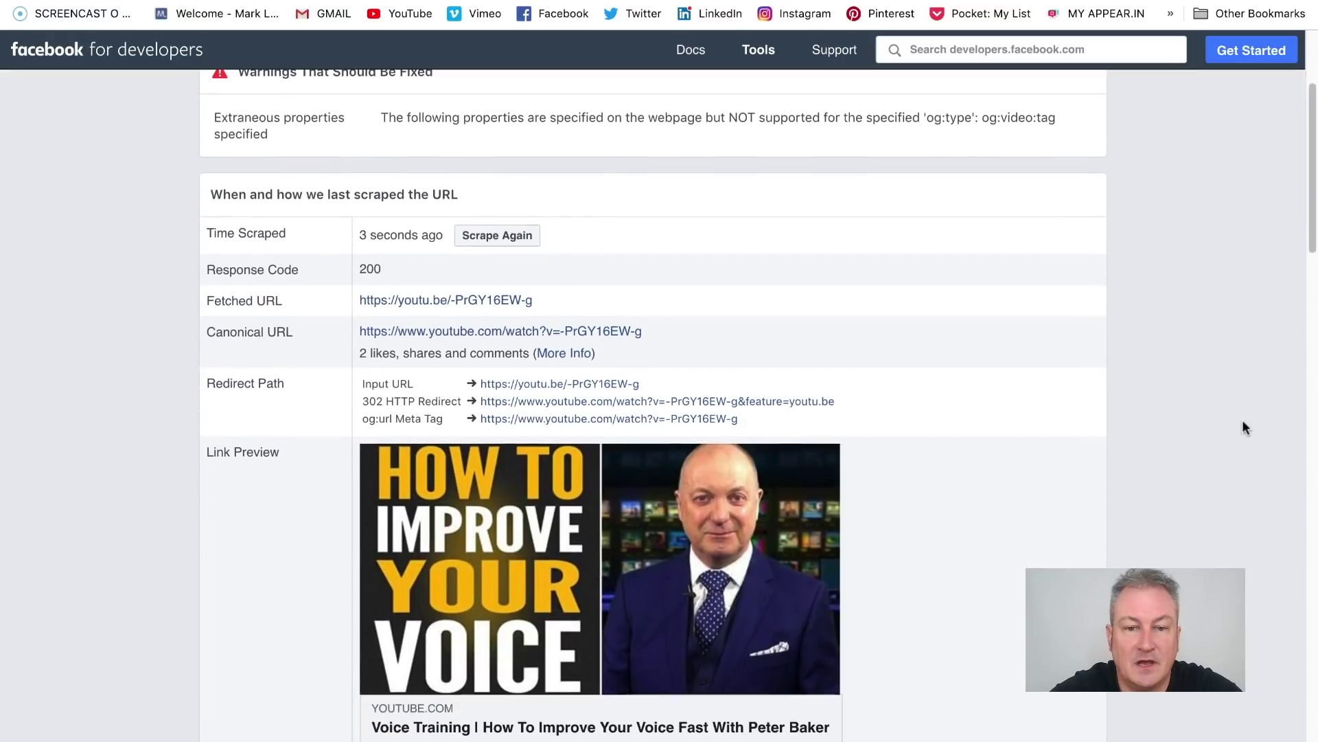
pyautogui.scroll(-1, 1234, 434)
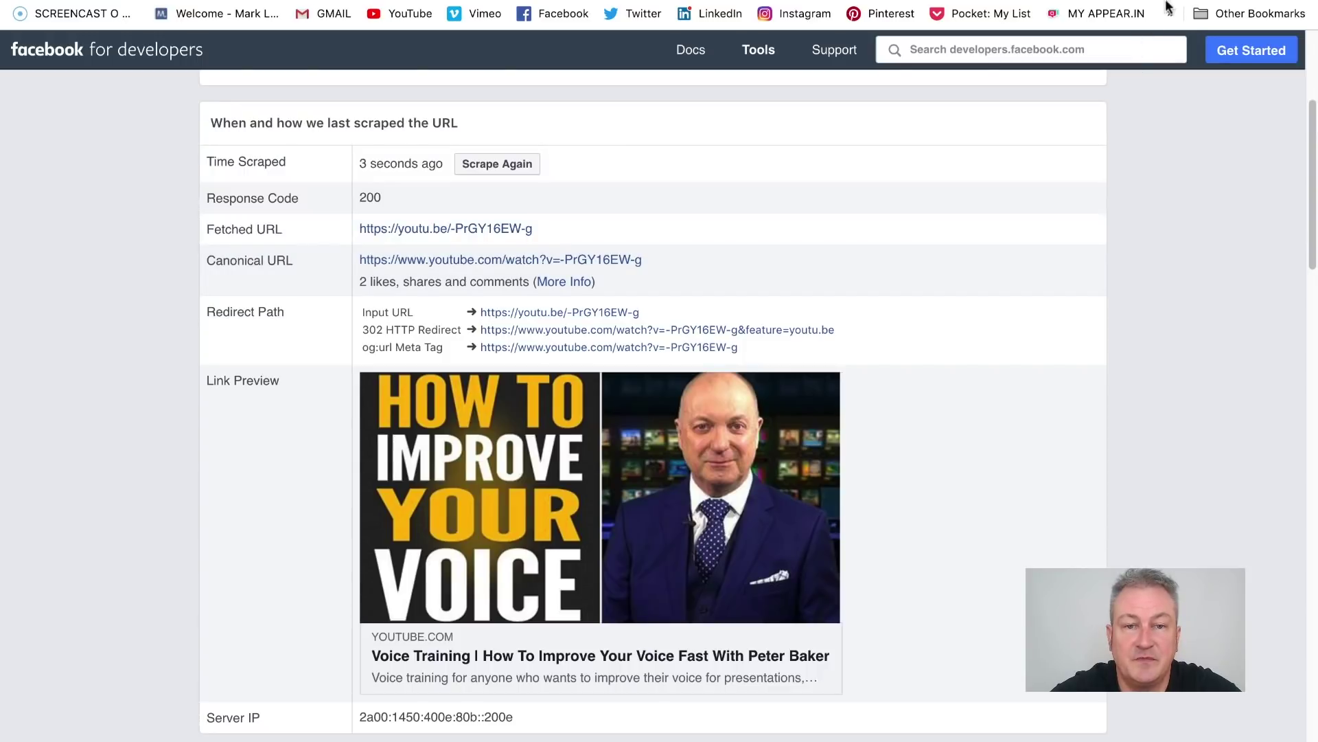
# Step: Copy the video's short URL again from the Creator Studio edit page
pyautogui.hotkey('ctrl', 'Tab')
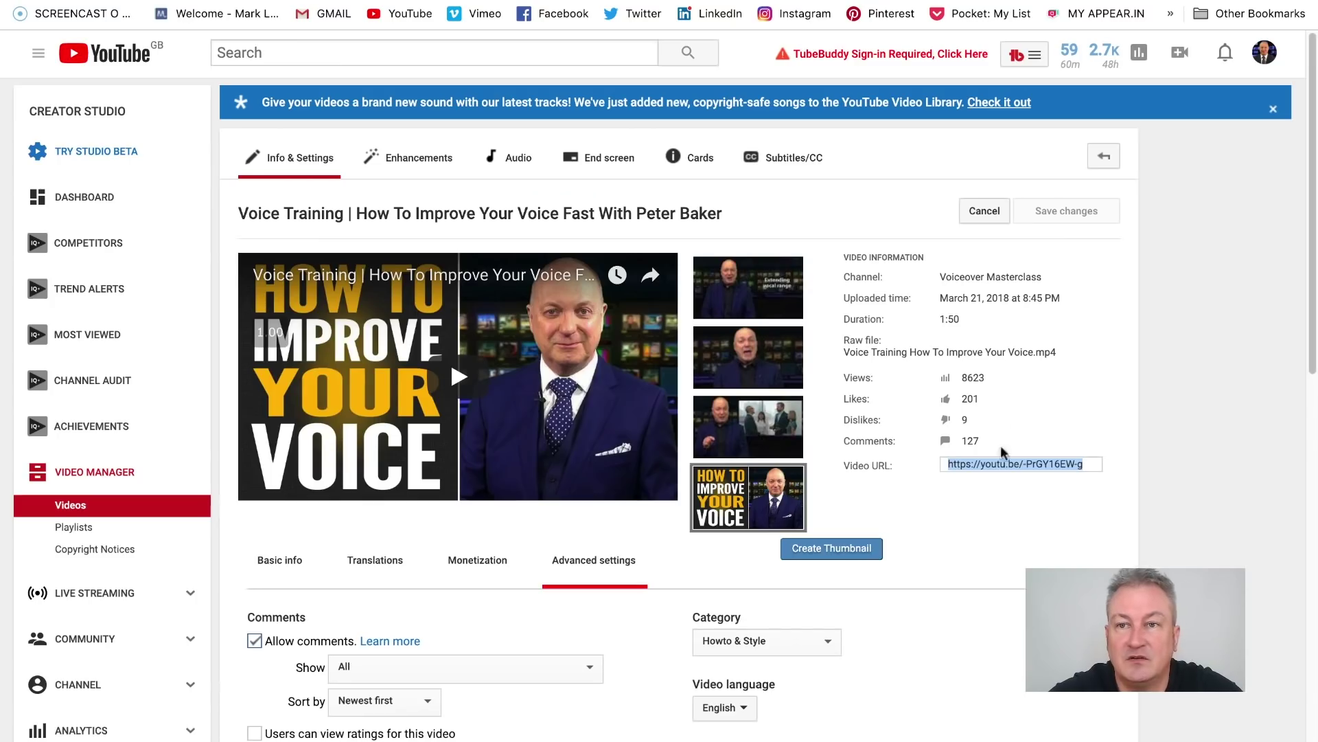
pyautogui.click(1004, 464)
pyautogui.rightClick(1006, 464)
pyautogui.click(937, 502)
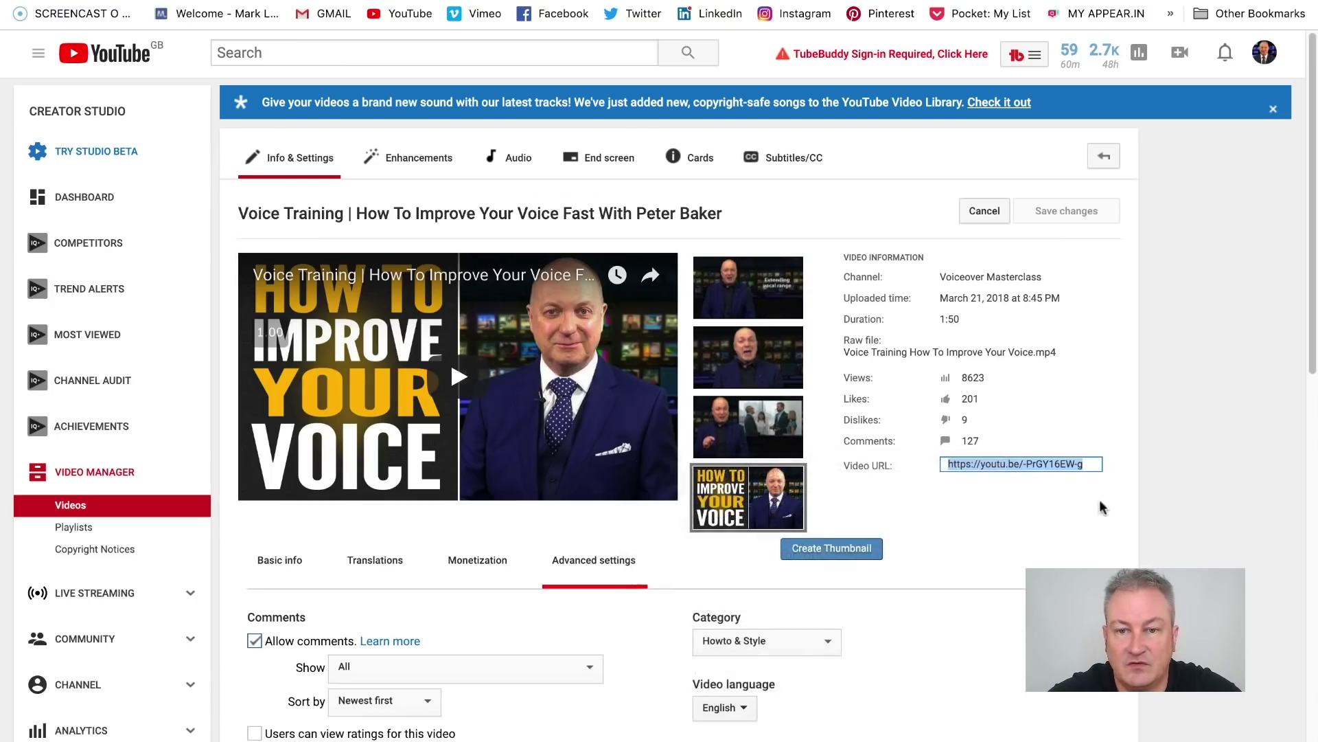
# Step: Return to the Facebook profile timeline and scroll back to the top
pyautogui.hotkey('ctrl', 'Tab')
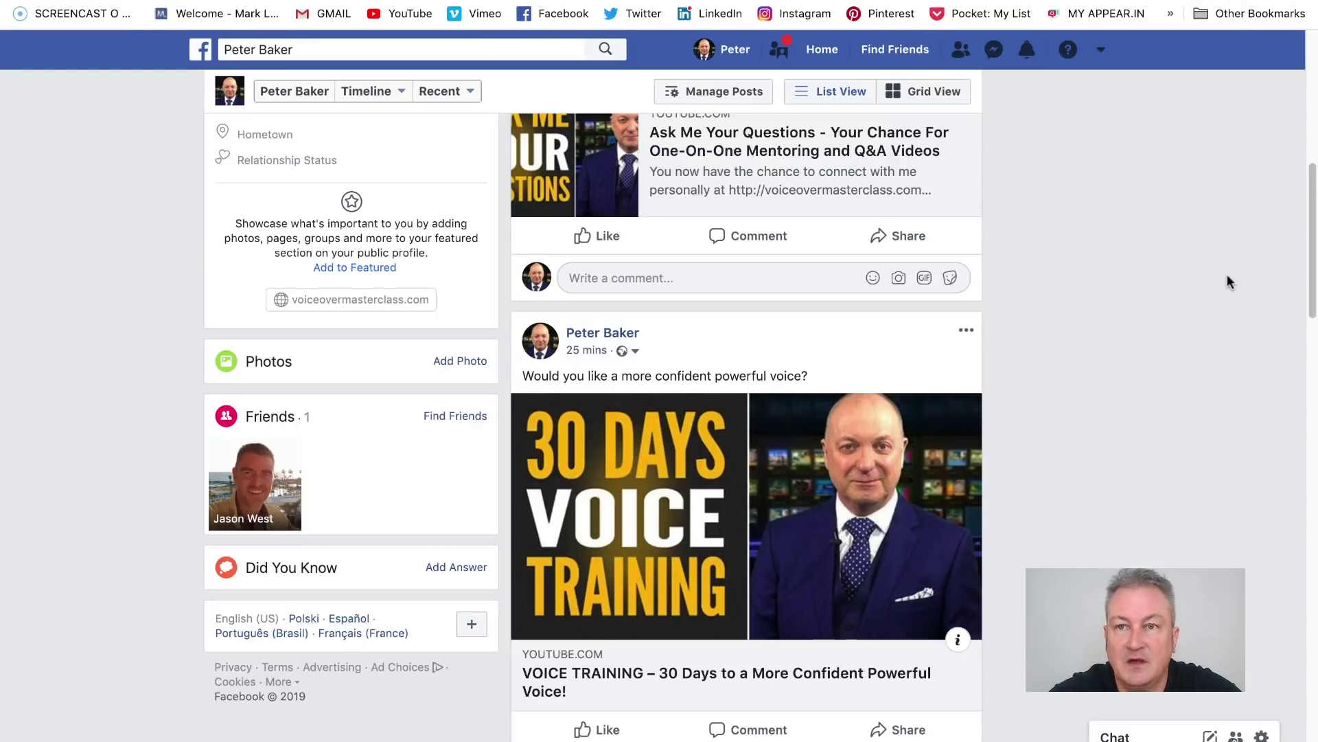
pyautogui.scroll(7, 1003, 409)
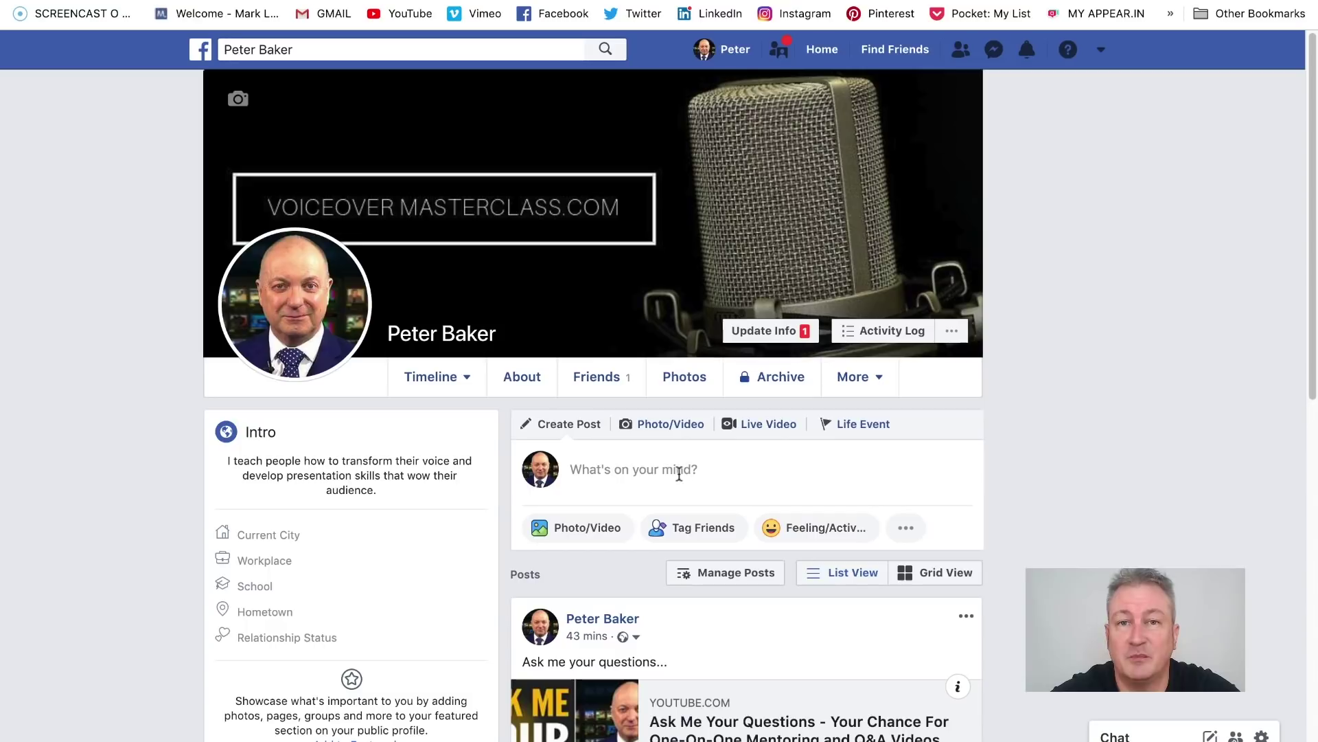
# Step: Paste the video link into a new post, then delete the link text but keep the preview
pyautogui.click(668, 474)
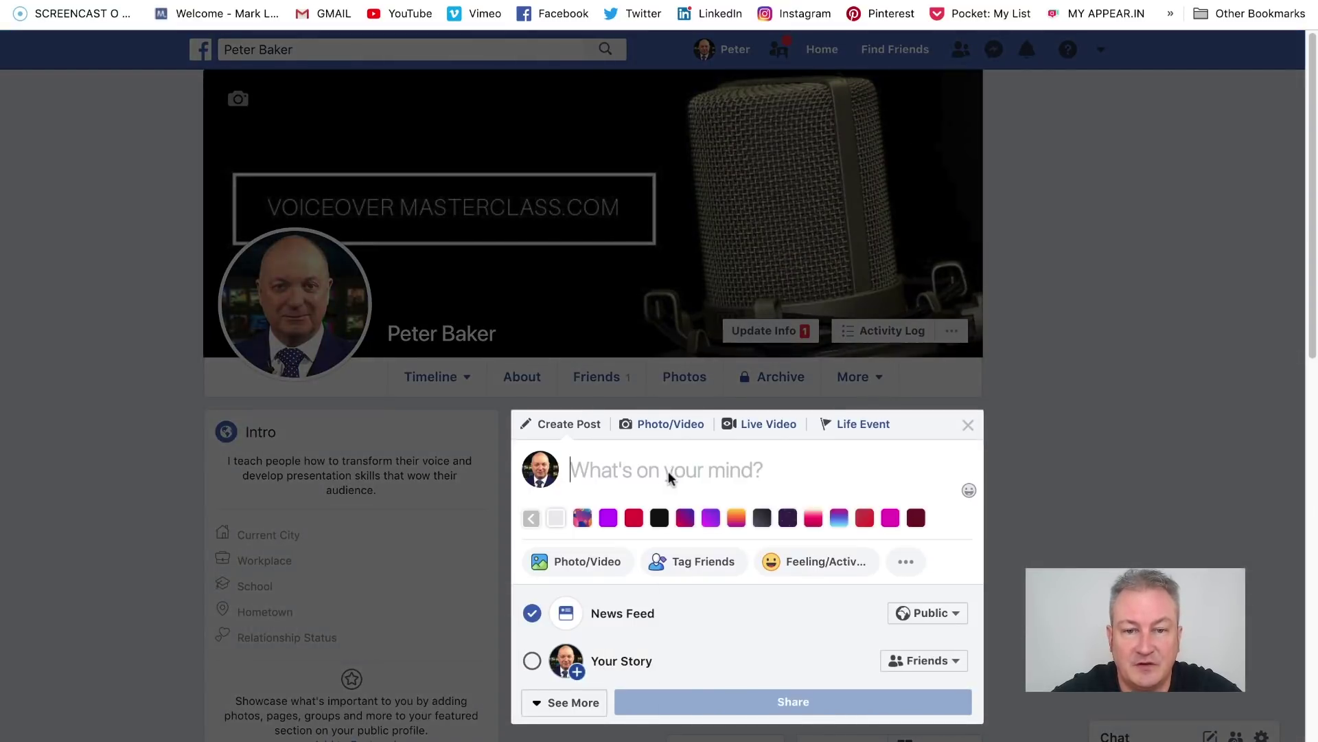
pyautogui.rightClick(669, 474)
pyautogui.click(706, 587)
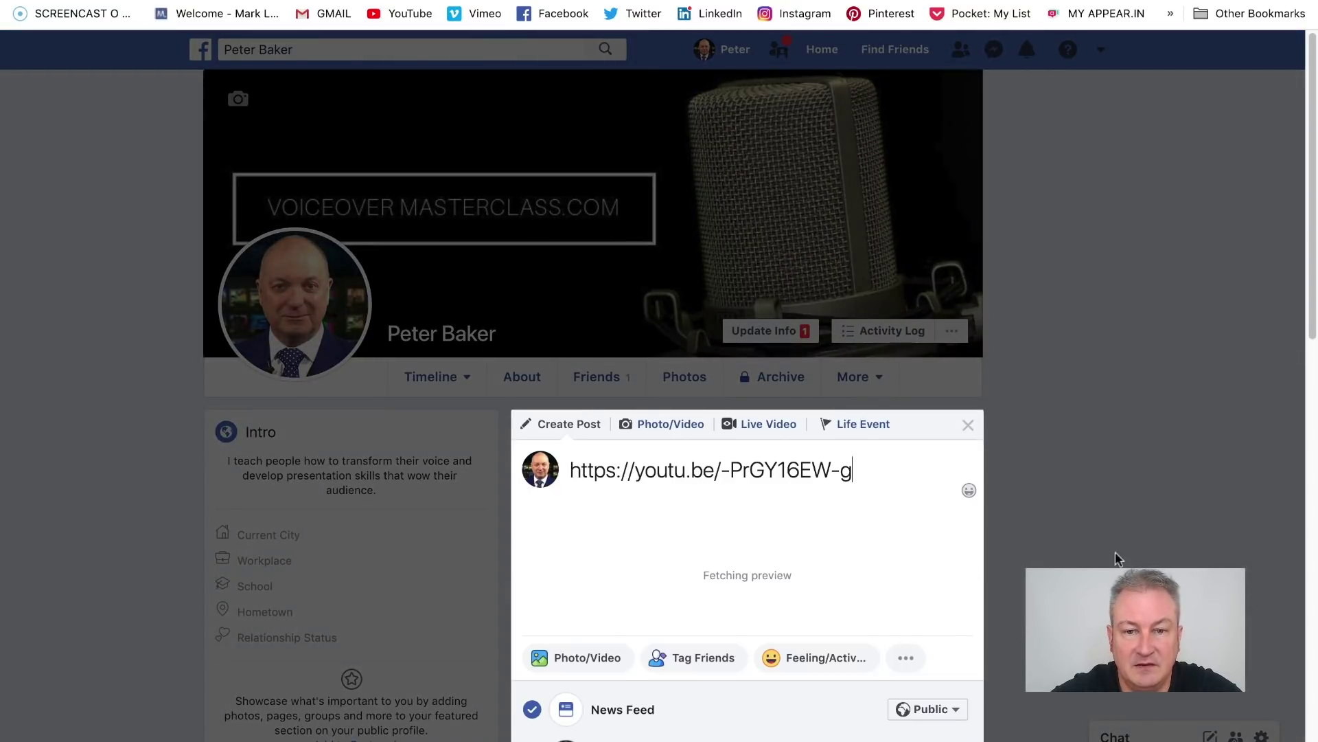
pyautogui.scroll(-4, 1107, 539)
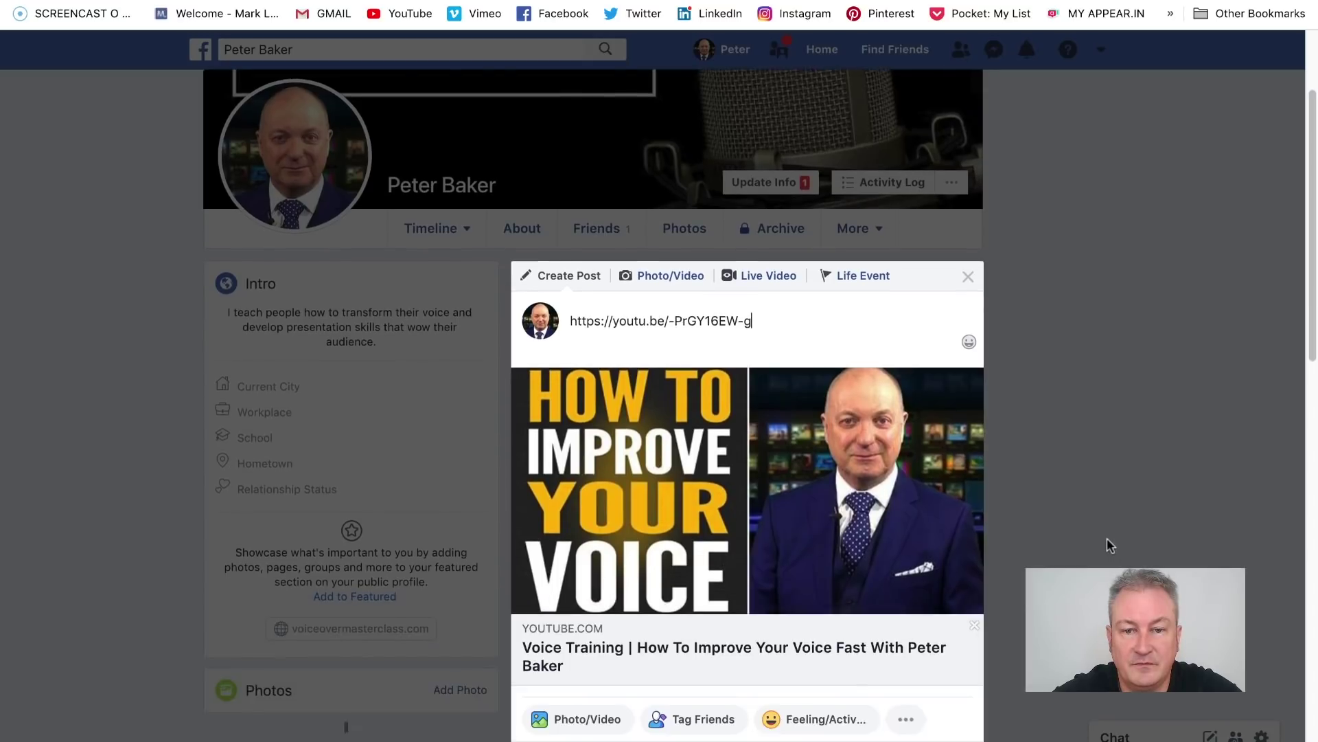
pyautogui.moveTo(760, 223); pyautogui.dragTo(570, 221)
pyautogui.press('BackSpace')
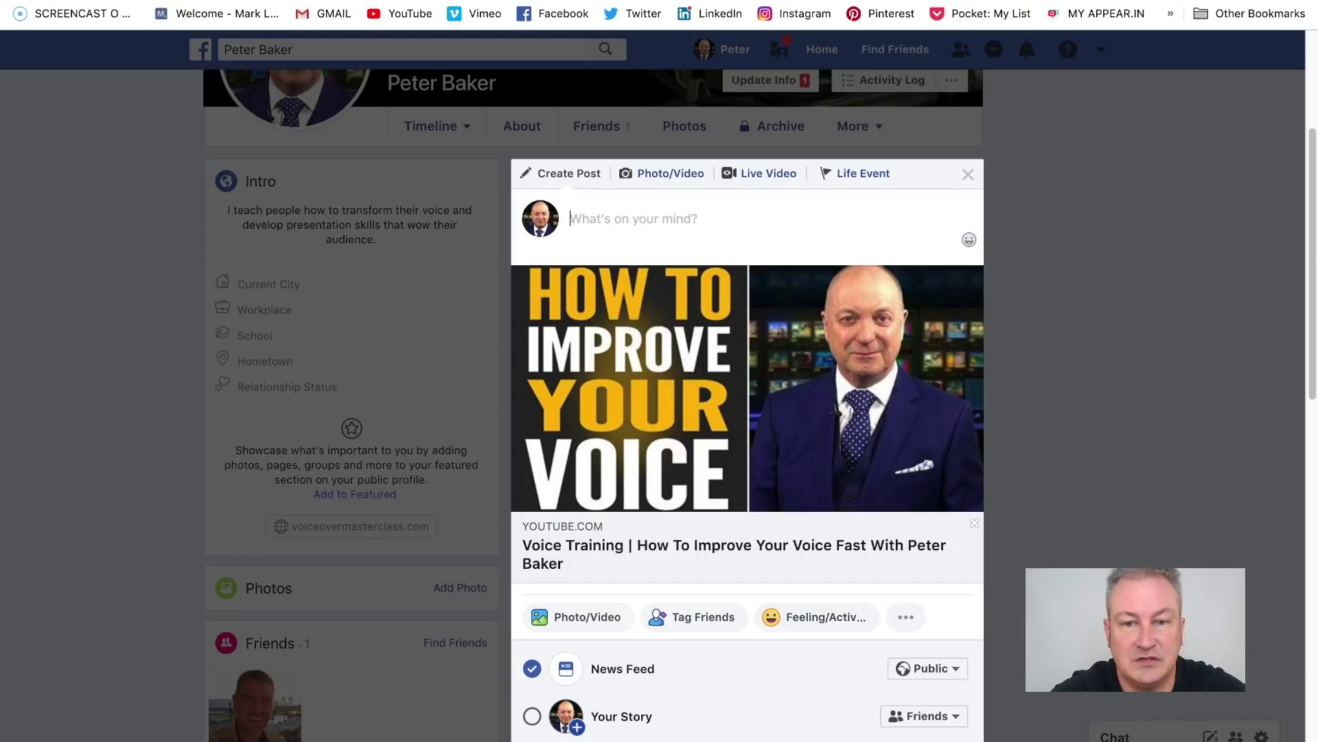
# Step: Type the caption 'Do you need to improve your voice?' above the preview
pyautogui.write('Do ')
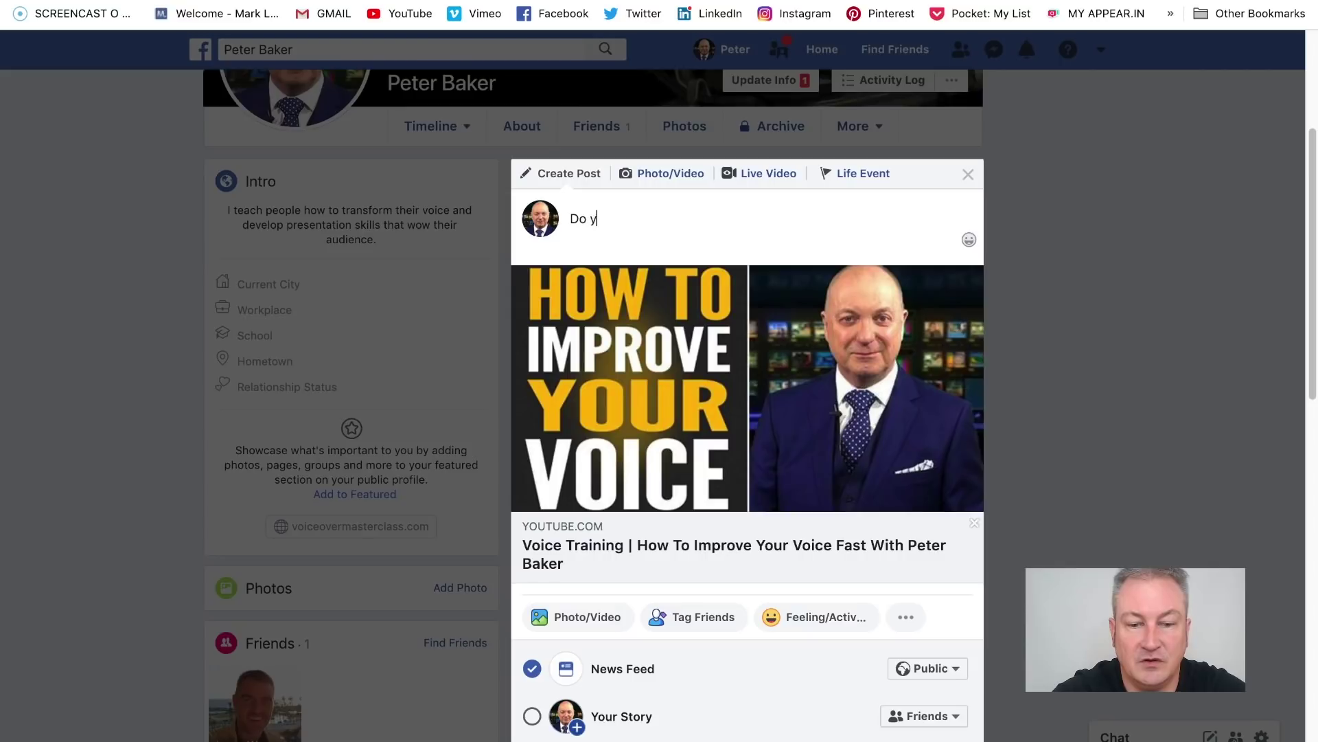
pyautogui.write('you need to ')
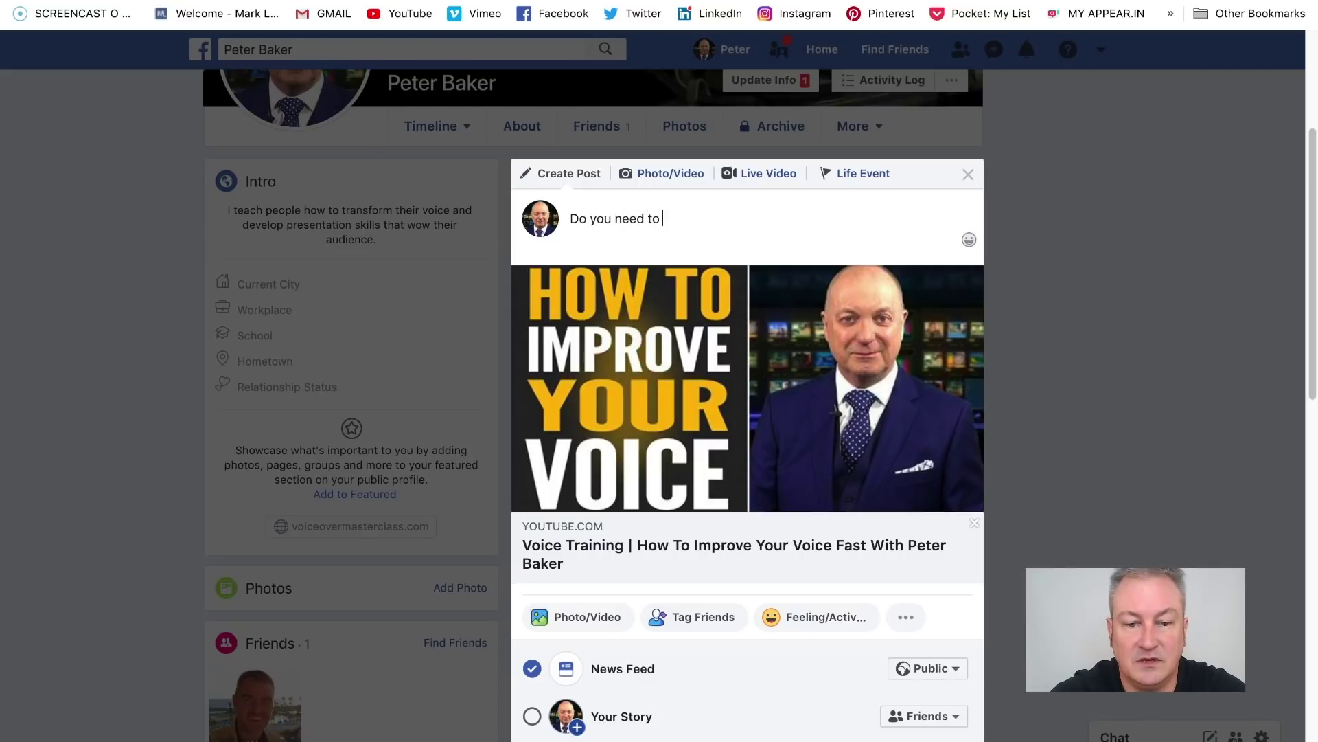
pyautogui.write('improve ')
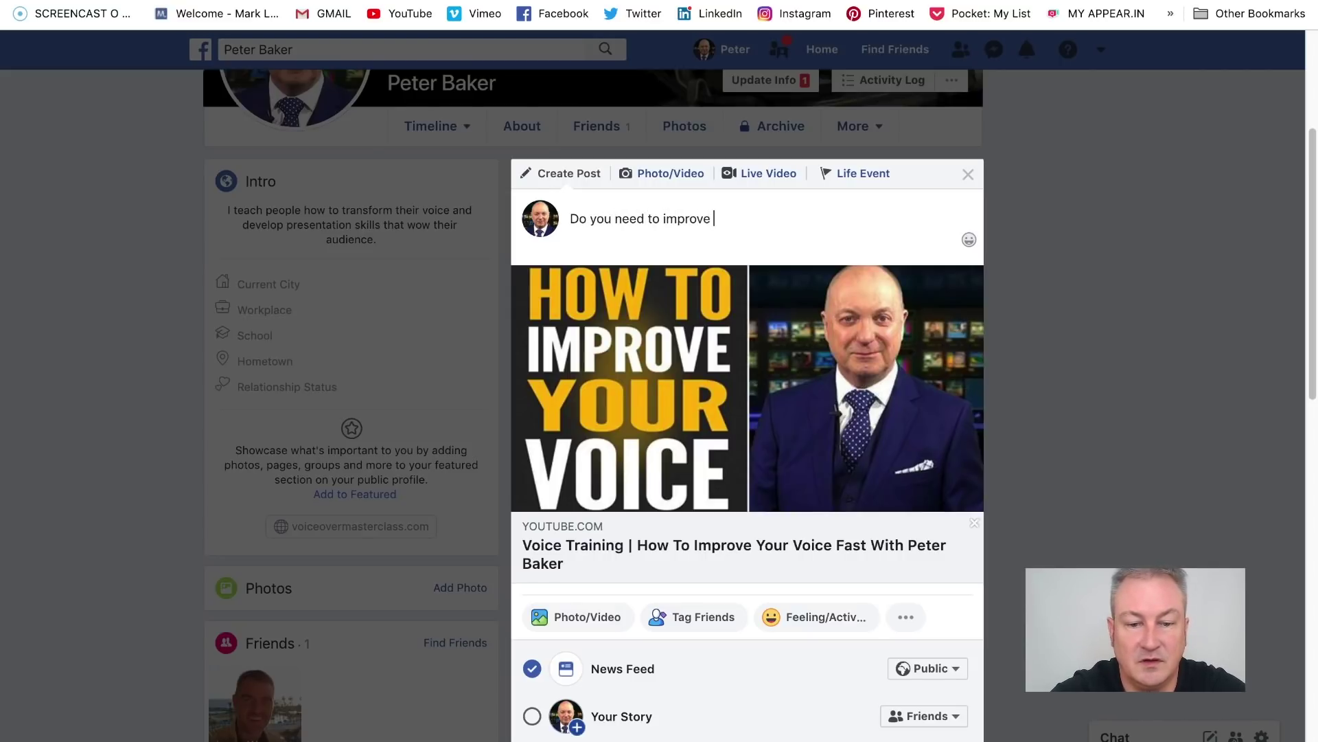
pyautogui.write('your voice?')
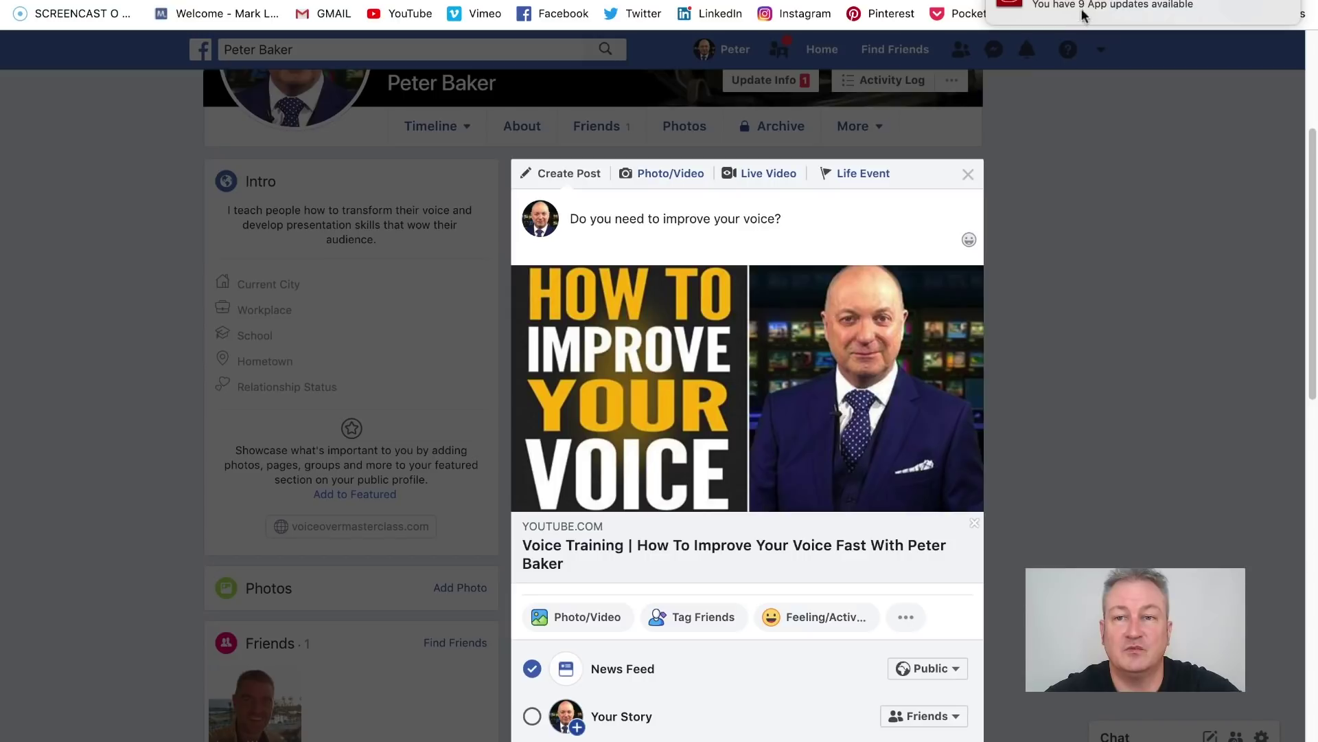
pyautogui.click(1008, 3)
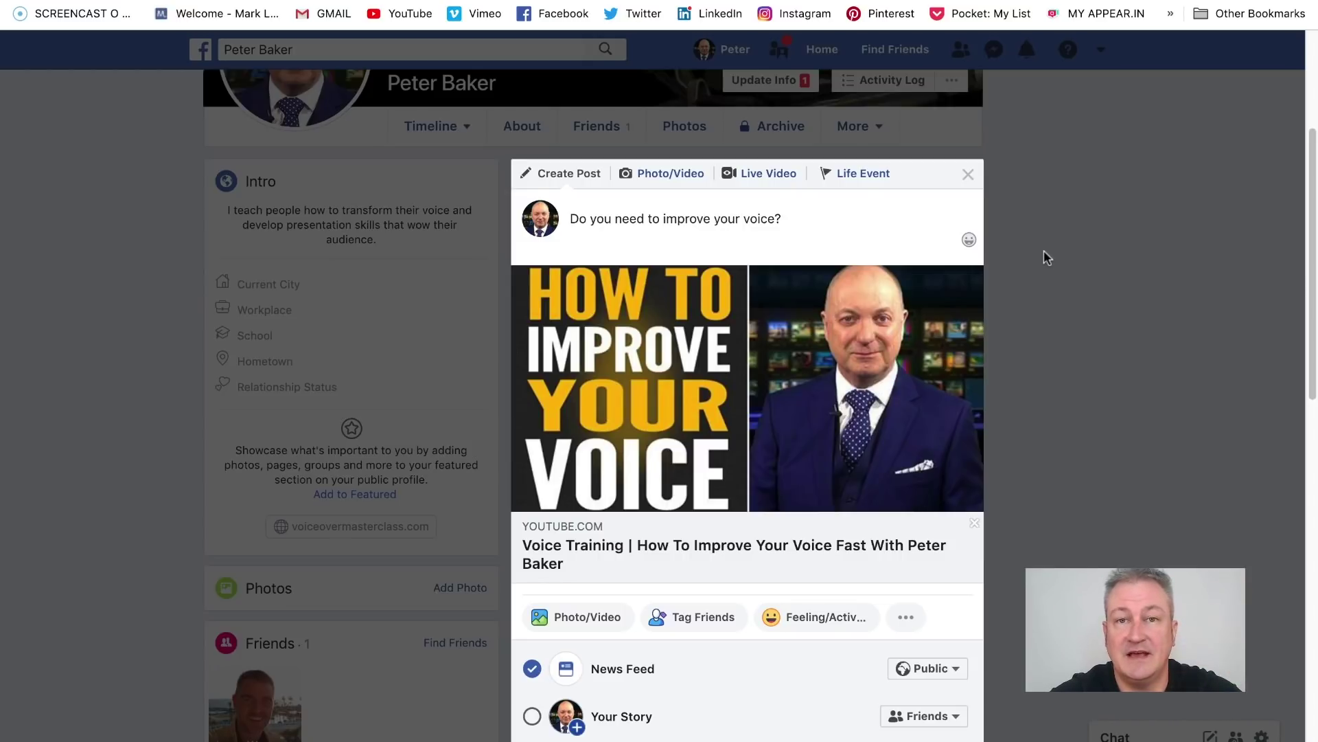
pyautogui.scroll(-3, 1046, 396)
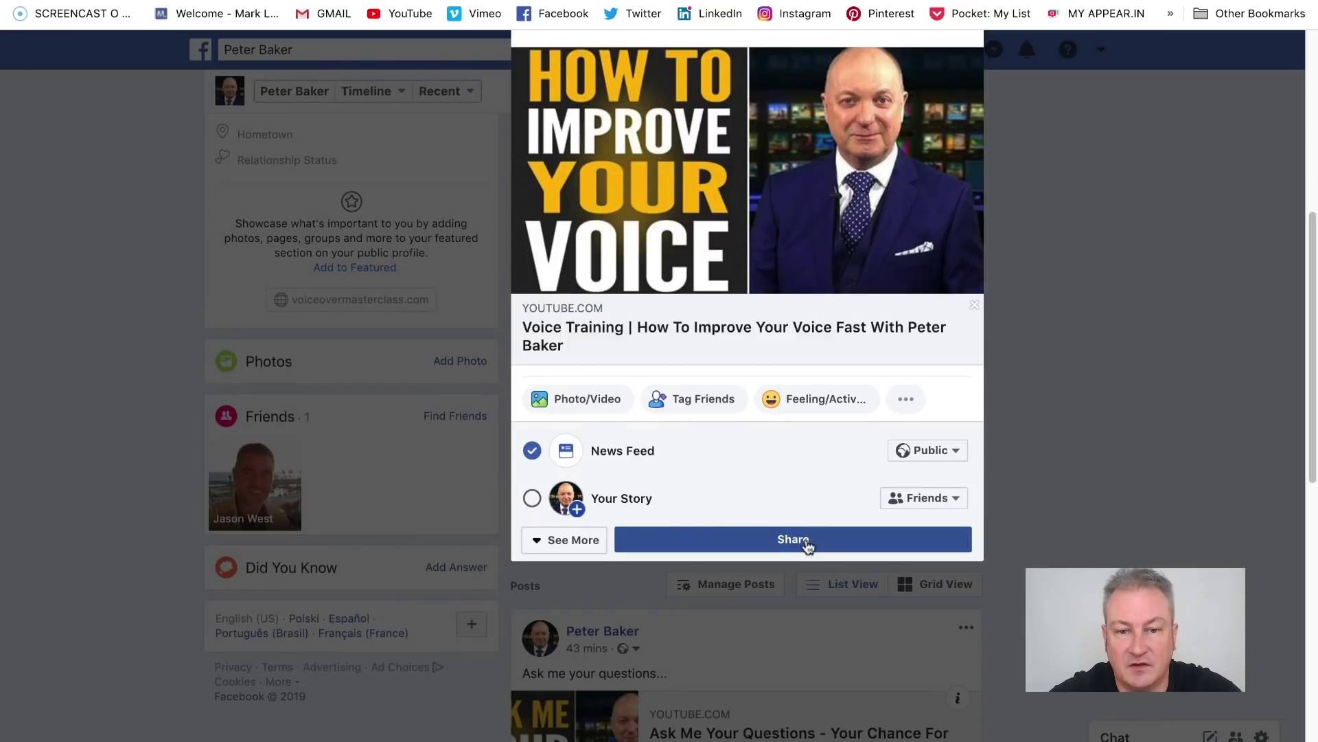
# Step: Share the captioned video post and view it at the top of the timeline
pyautogui.click(808, 546)
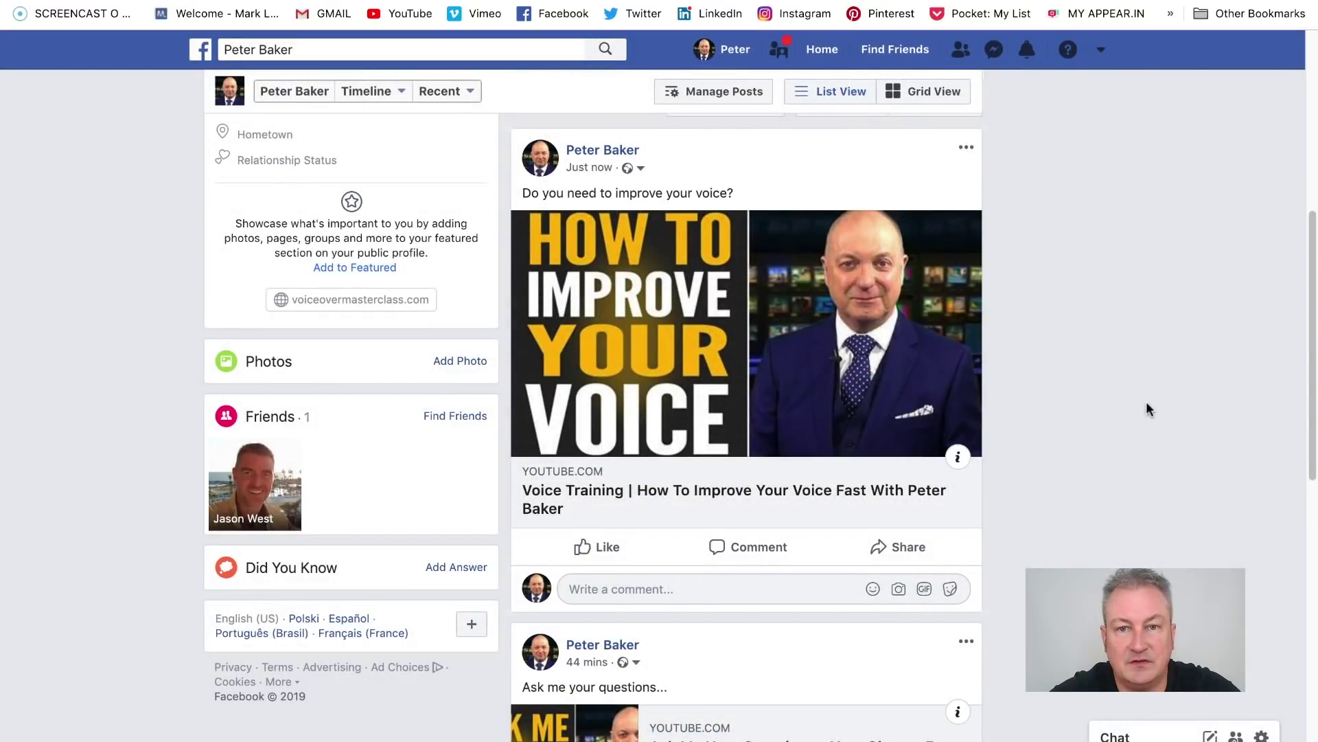
pyautogui.scroll(3, 1147, 403)
pyautogui.scroll(4, 1147, 401)
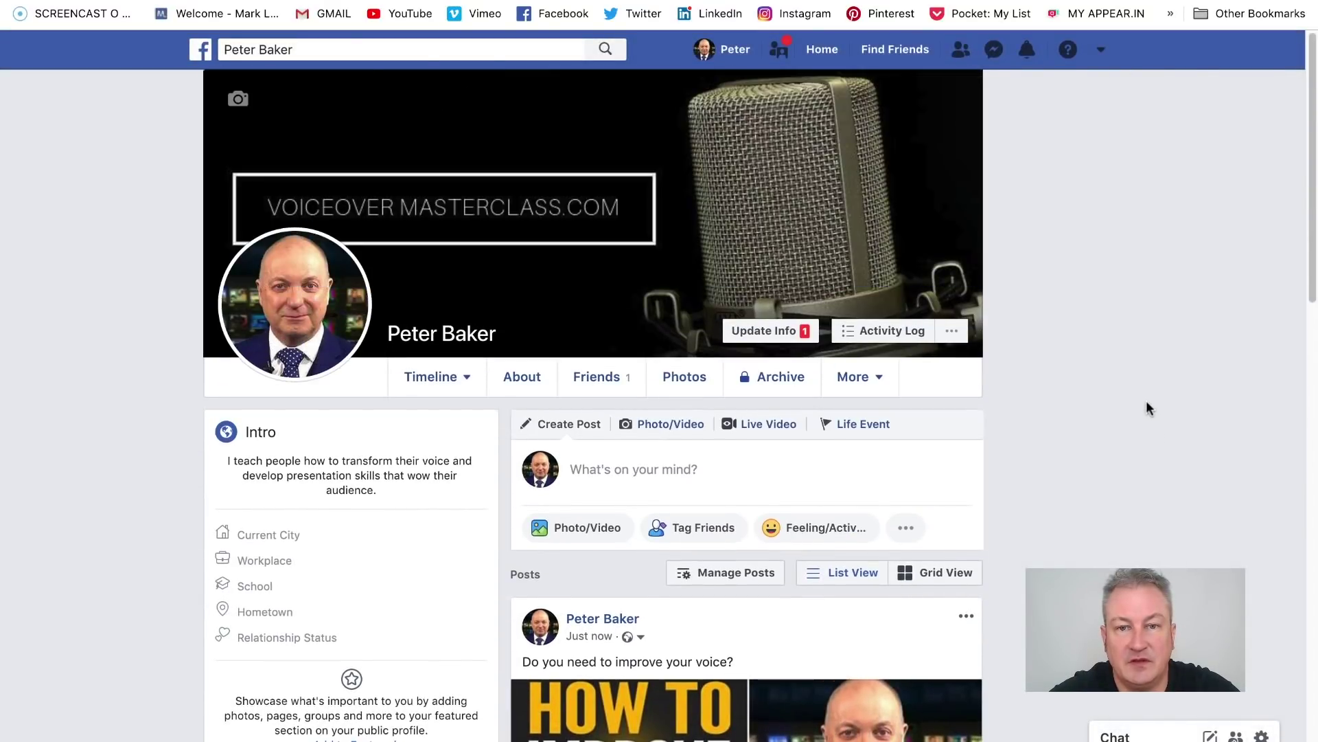
pyautogui.scroll(-4, 1147, 401)
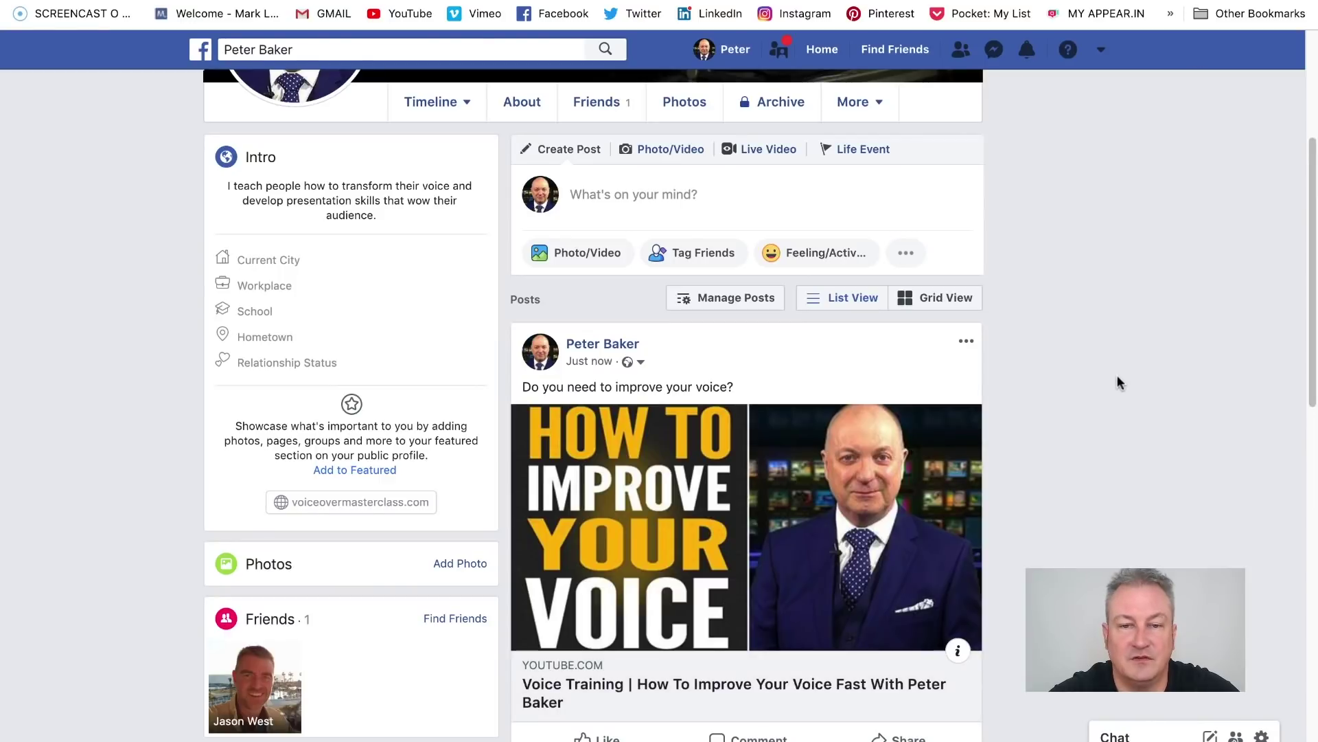
pyautogui.scroll(1, 1118, 381)
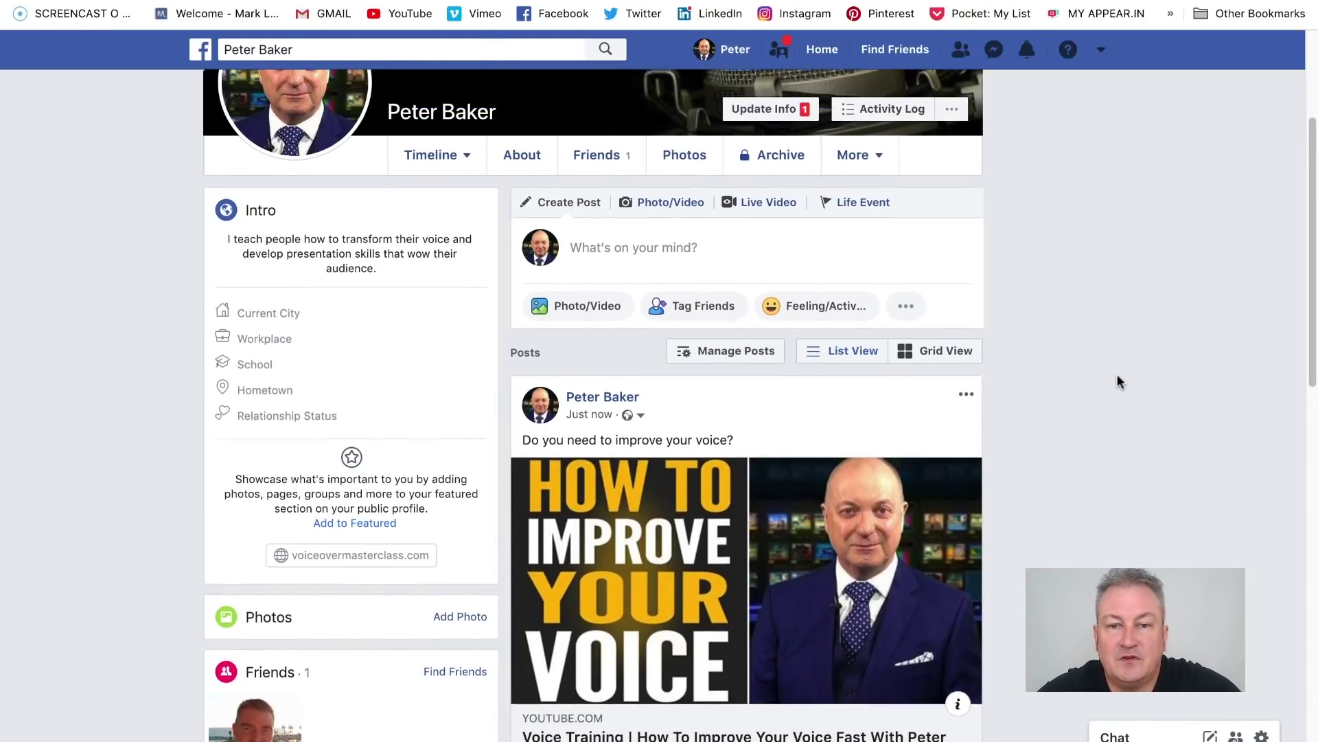
pyautogui.scroll(4, 1118, 382)
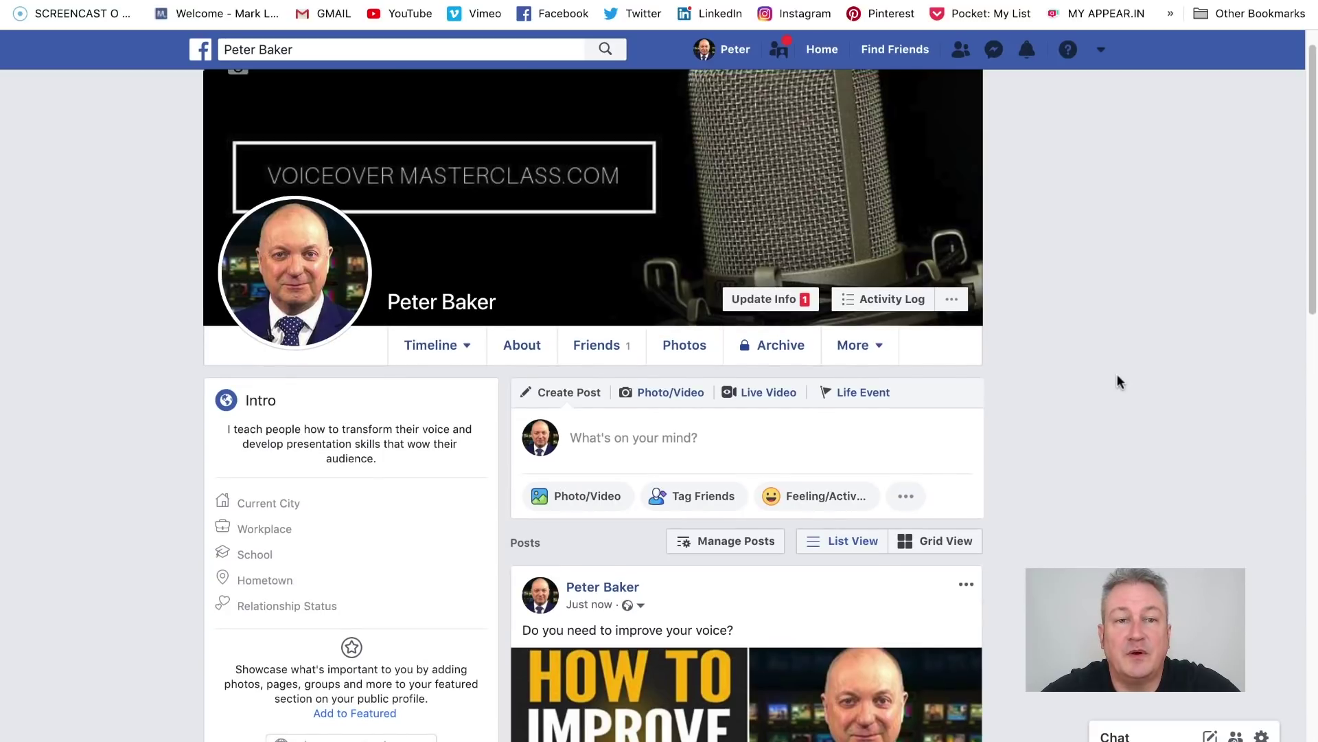